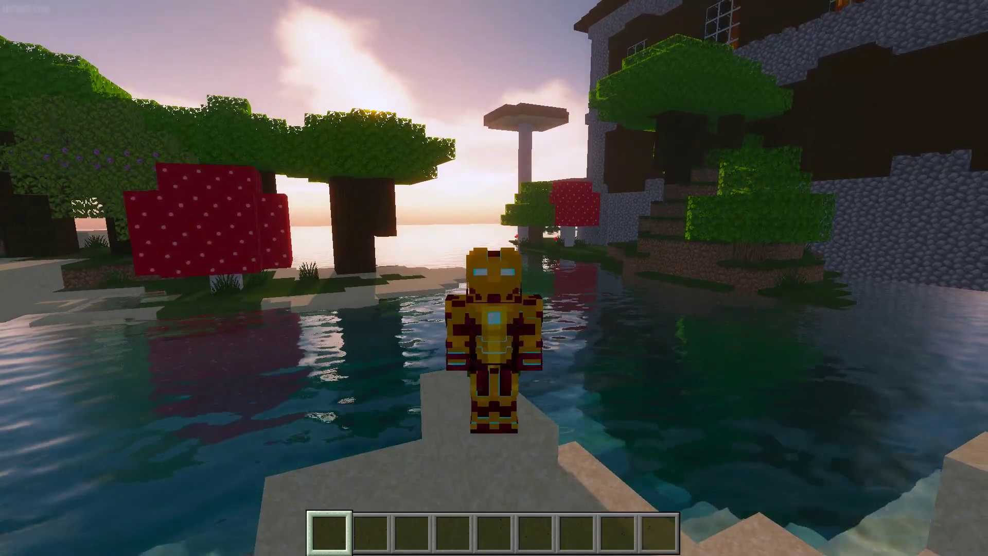
- Open the CommandKeys Default Profile screen listing its /time set night macro
key("k")
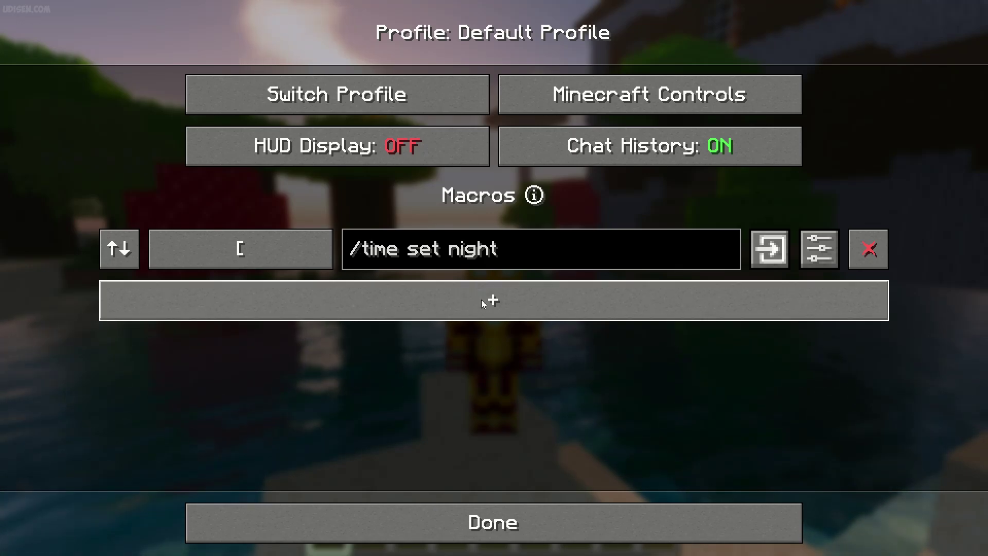
- Create a new macro with the command /time set noon, bound to the ] key
left_click(503, 301)
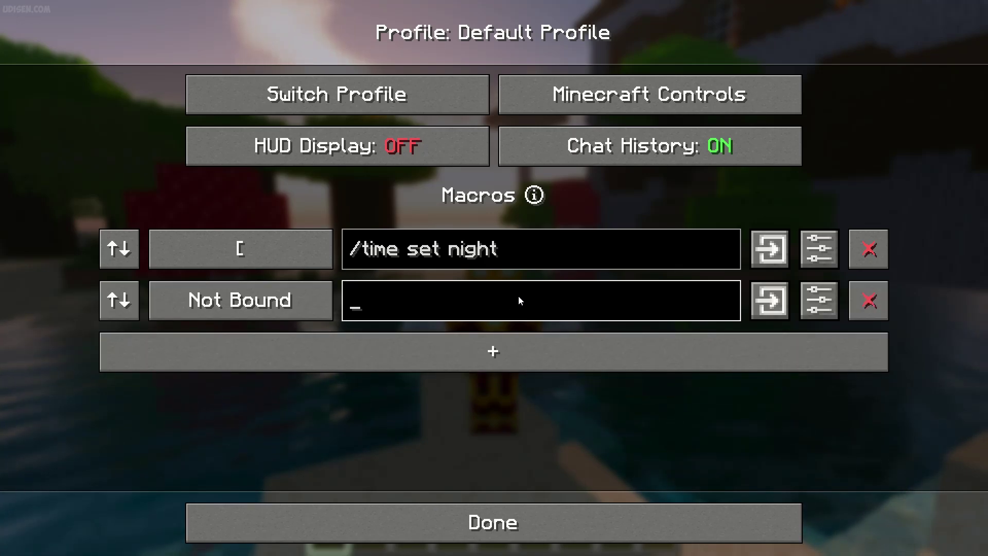
type("/time ")
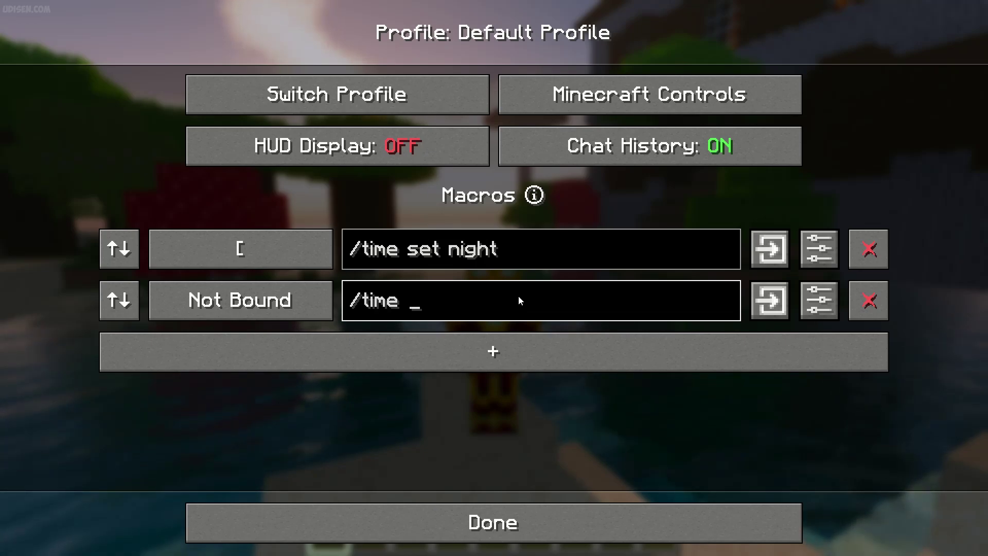
type("set day")
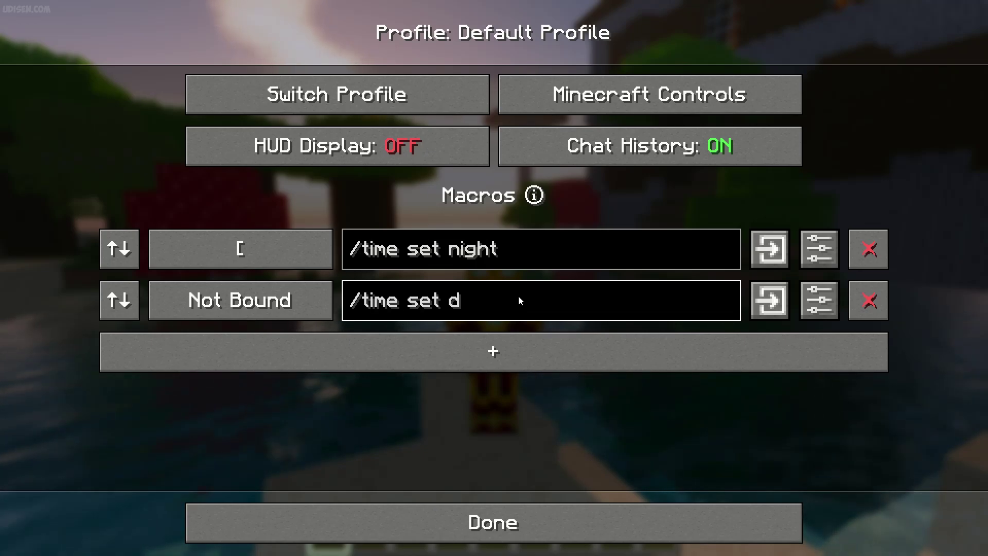
key("BackSpace")
key("BackSpace")
key("BackSpace")
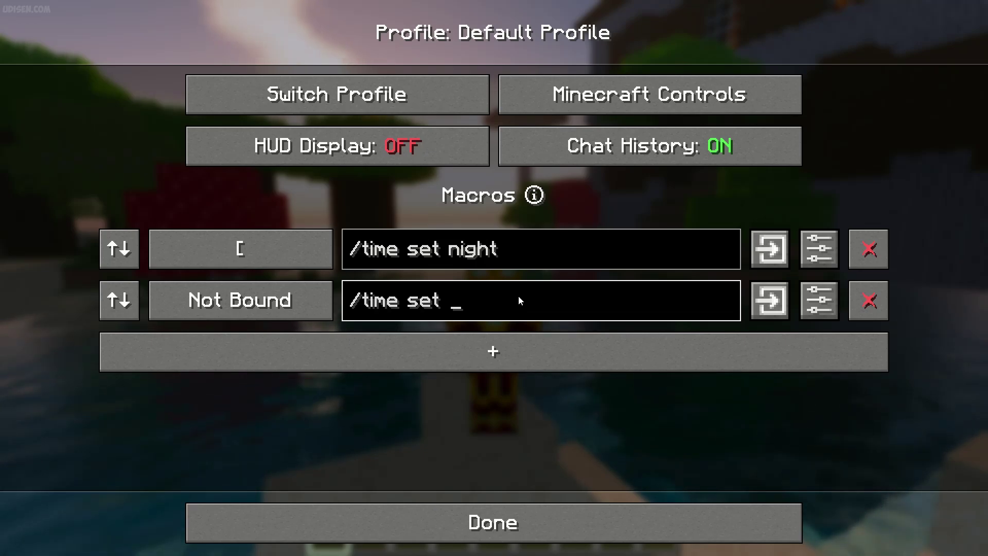
type("noon")
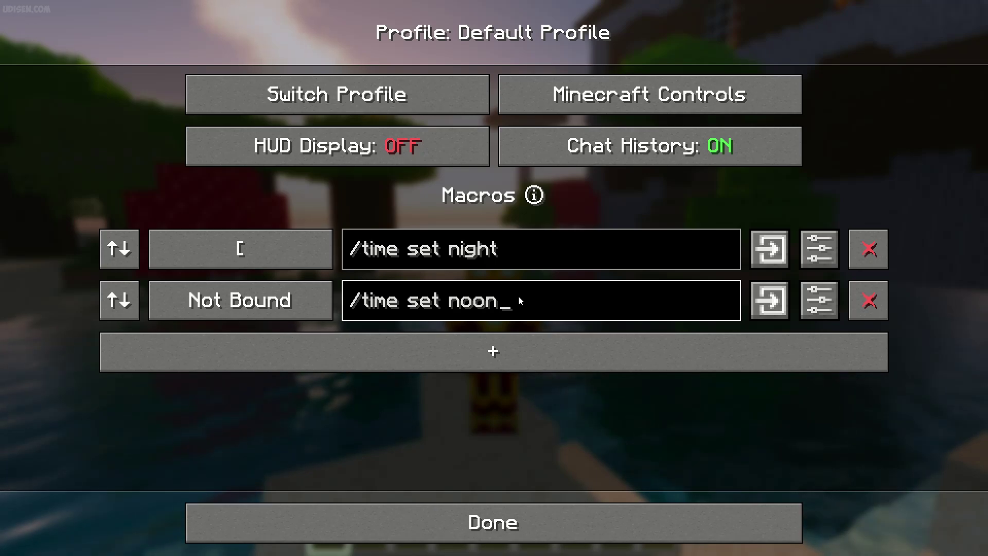
key("Return")
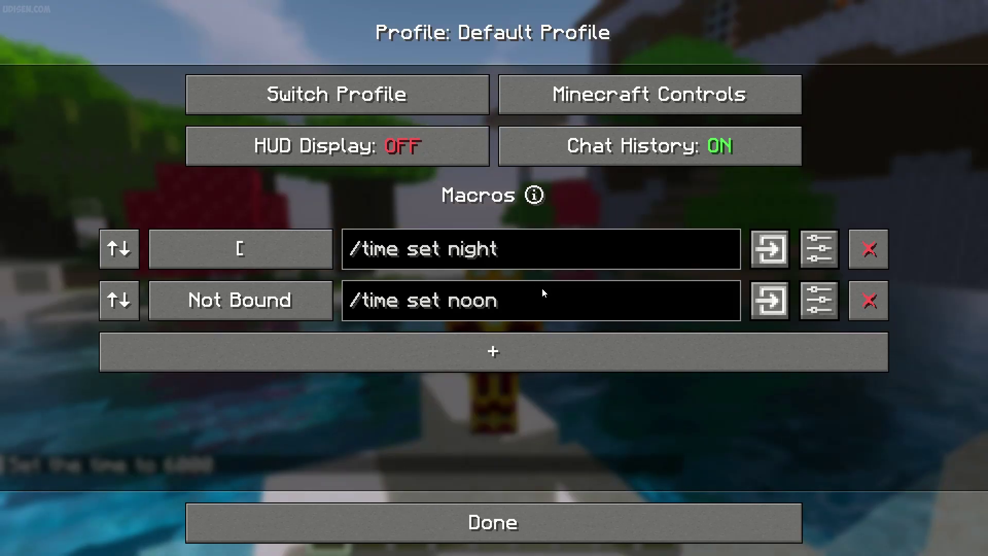
left_click(260, 304)
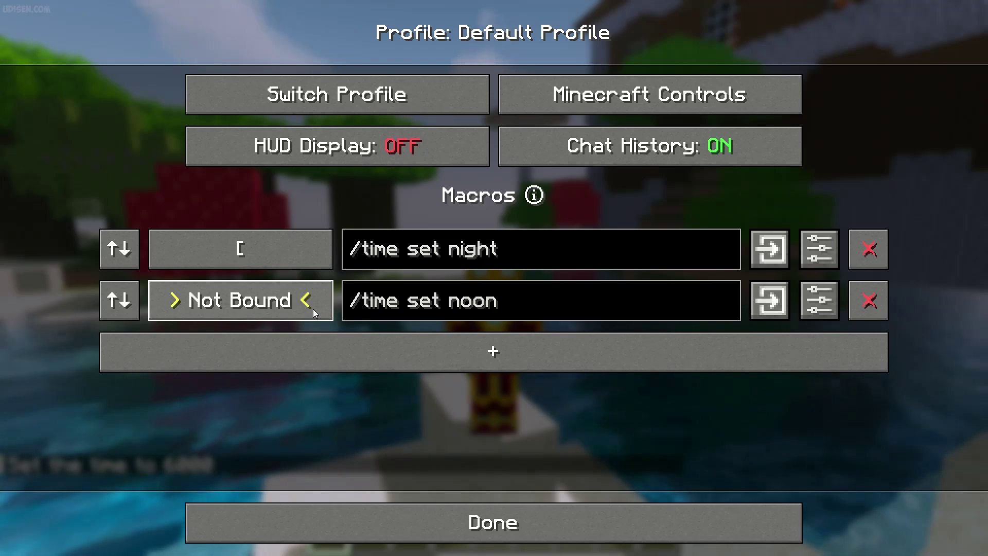
key("bracketright")
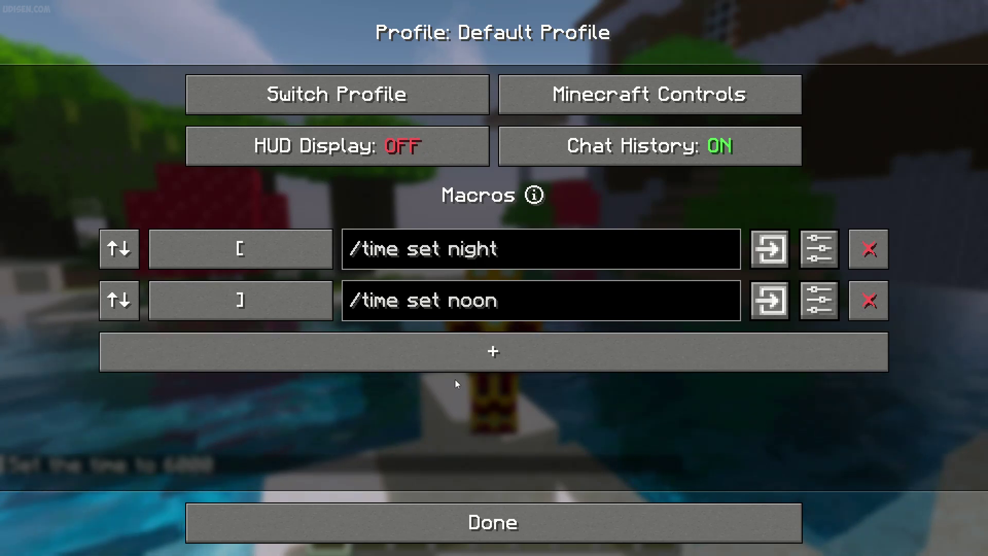
- Close the profile and run the time macros in-game, switching between noon and night
left_click(494, 524)
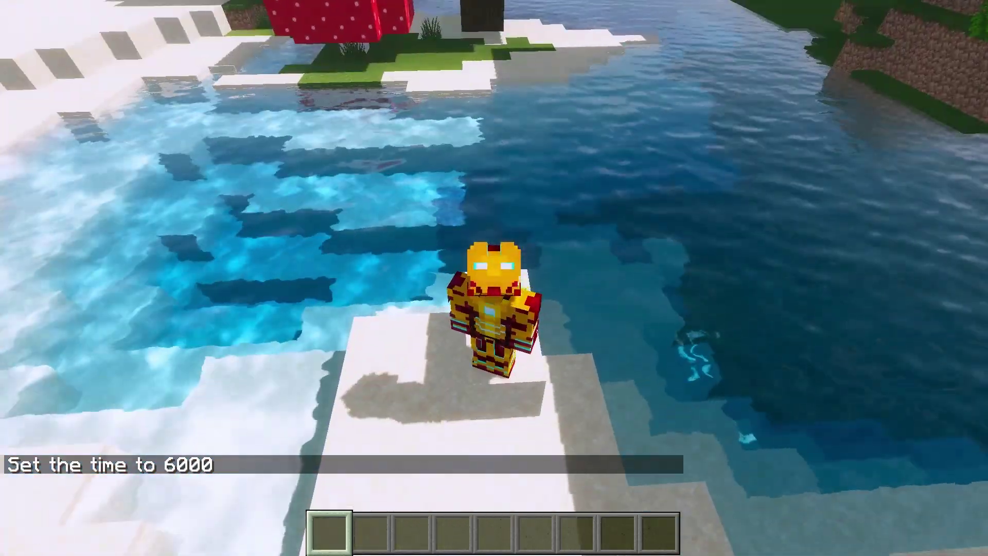
key("k")
key("l")
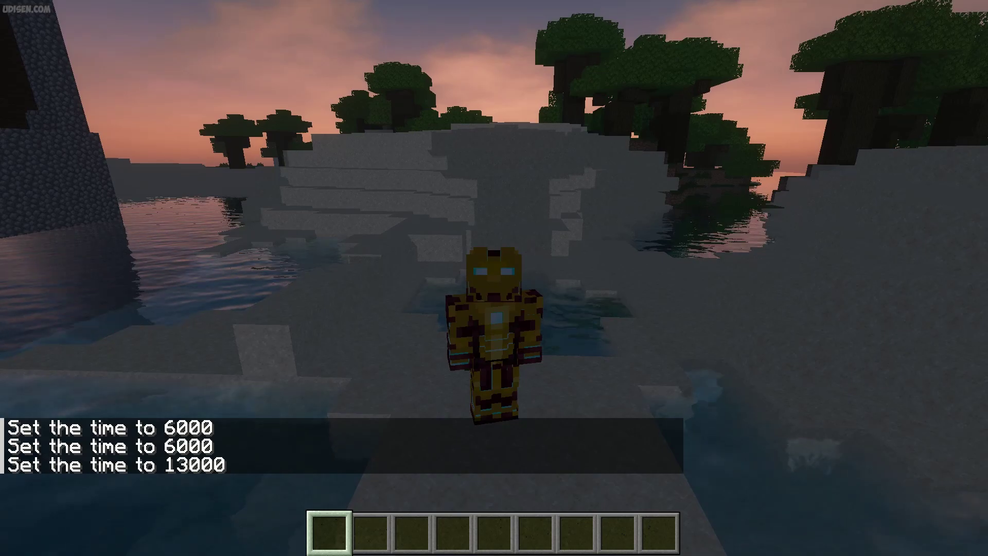
key("k")
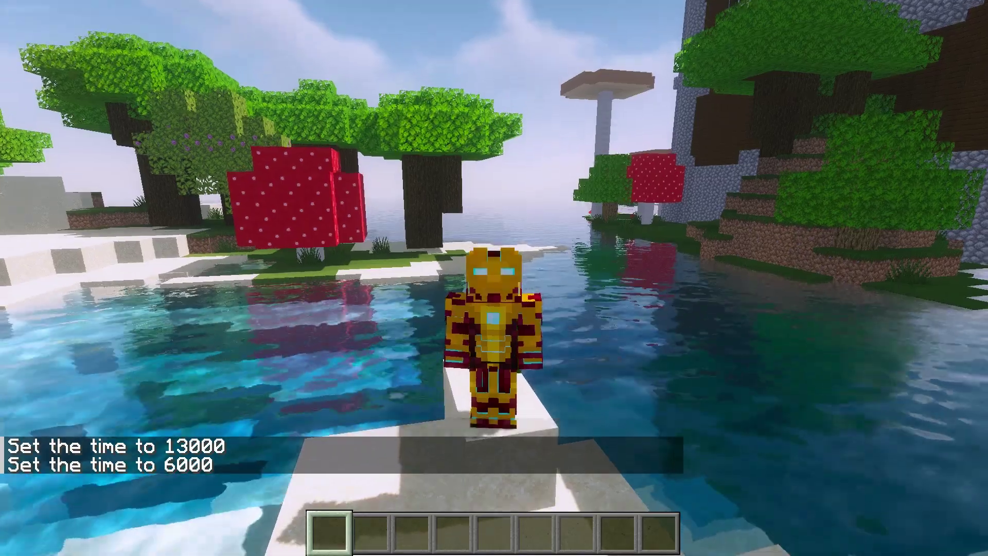
- Test ] for noon and [ for night again, then reopen the CommandKeys profile
key("k")
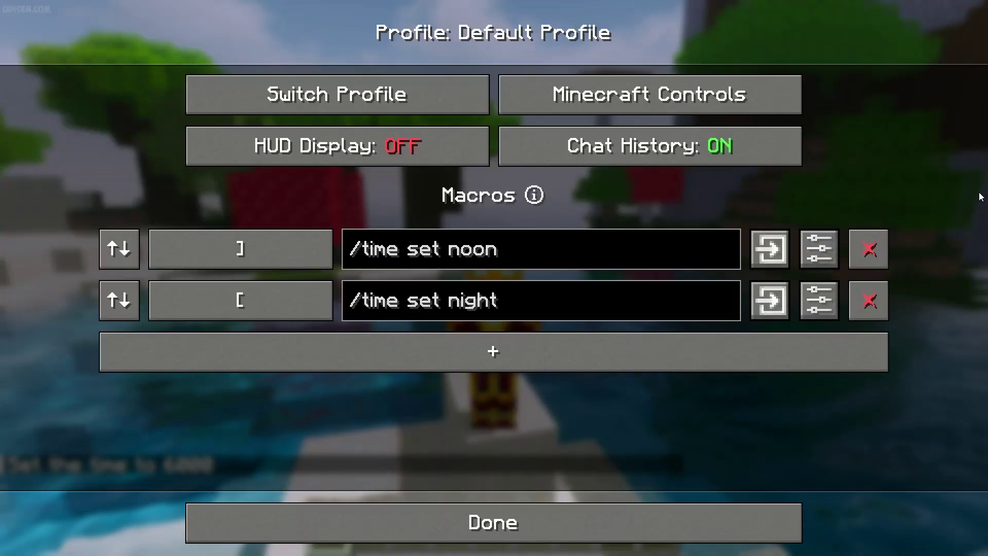
key("Escape")
key("bracketright")
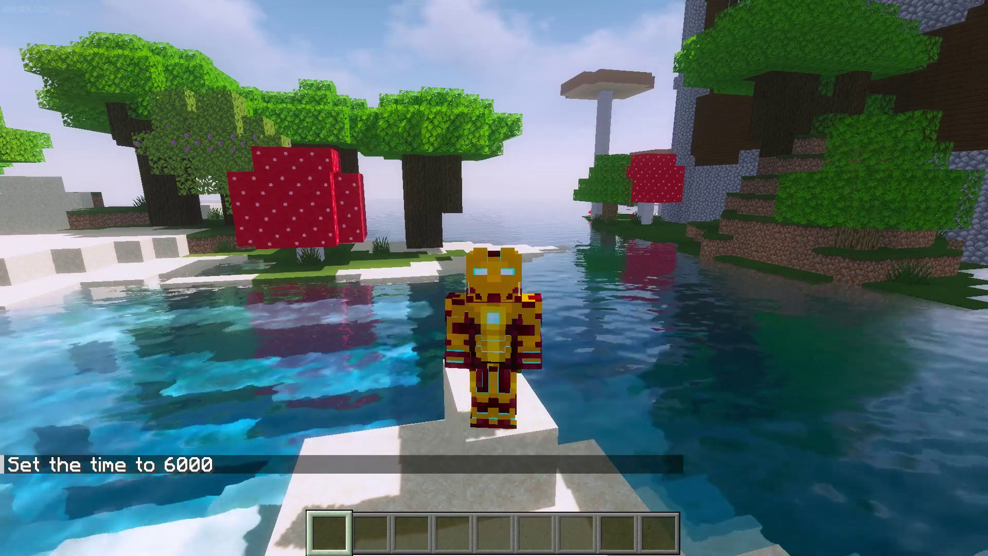
key("bracketleft")
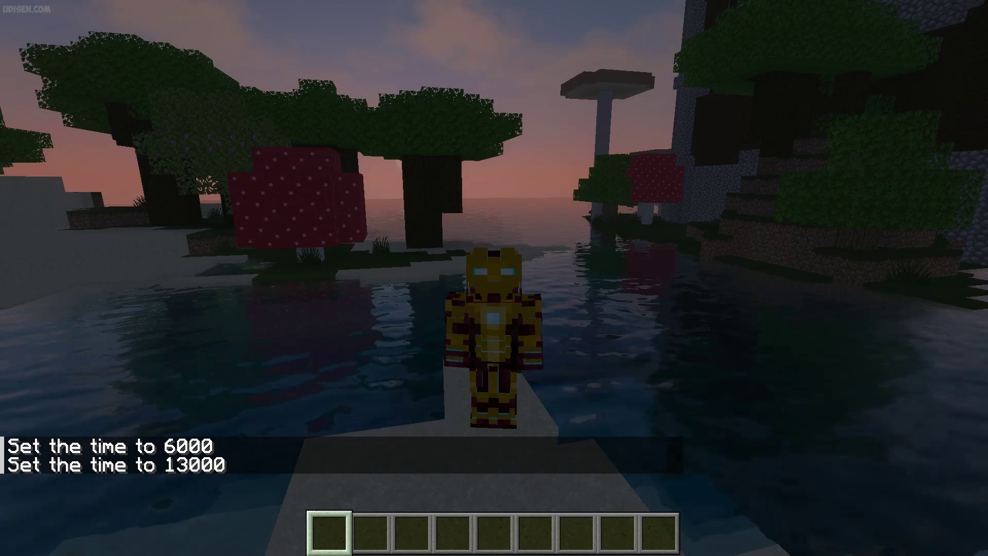
key("k")
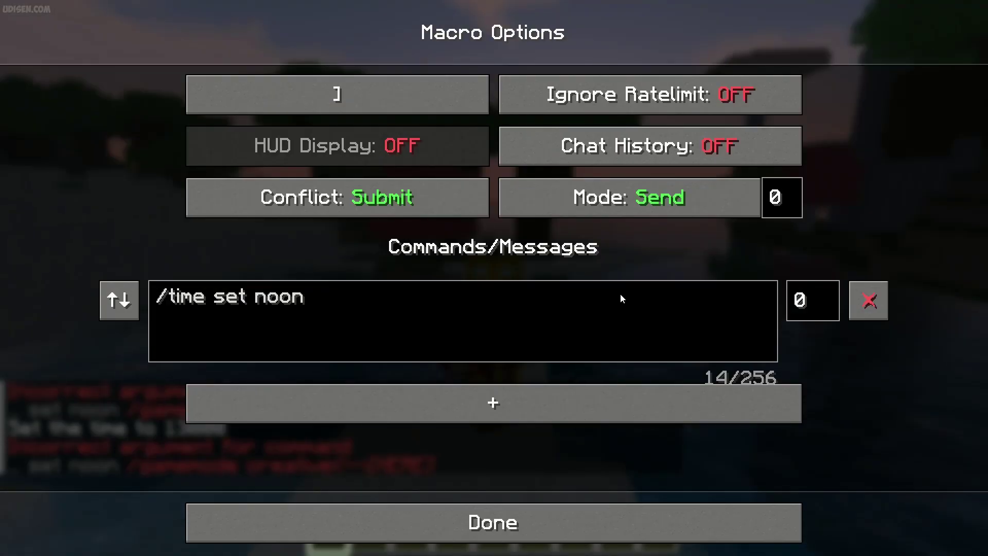
- Open the /time set noon macro's options and cycle Conflict from Submit through Assert to Veto
key("Escape")
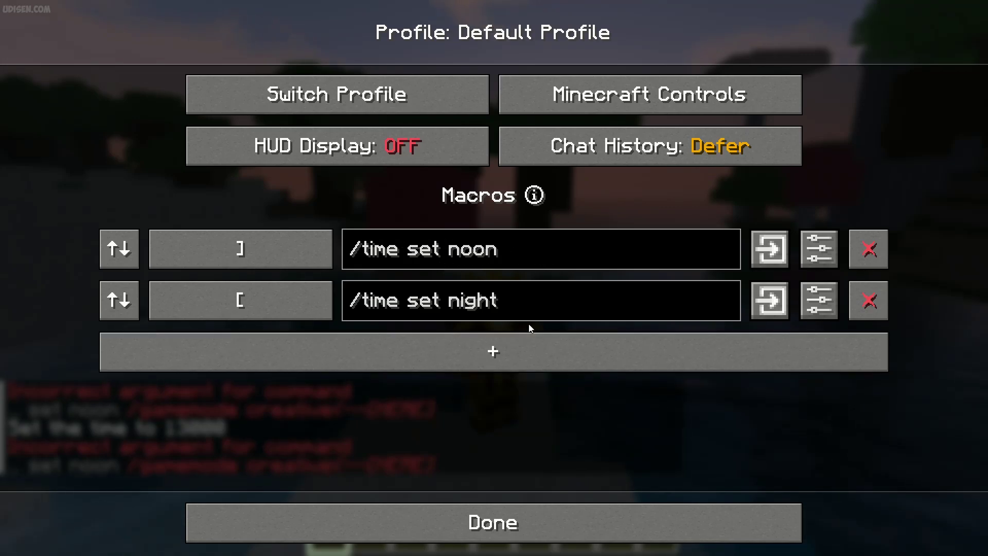
left_click(814, 242)
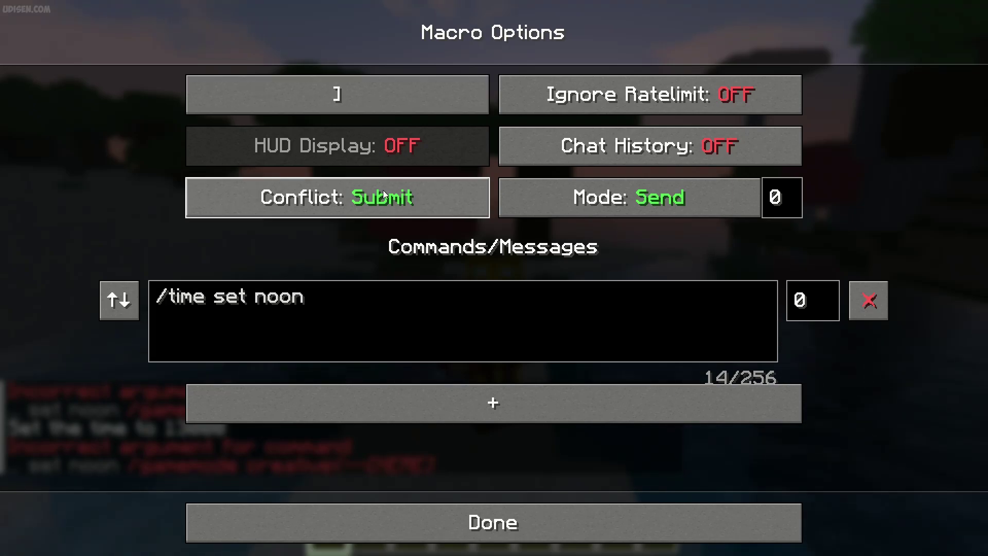
left_click(355, 202)
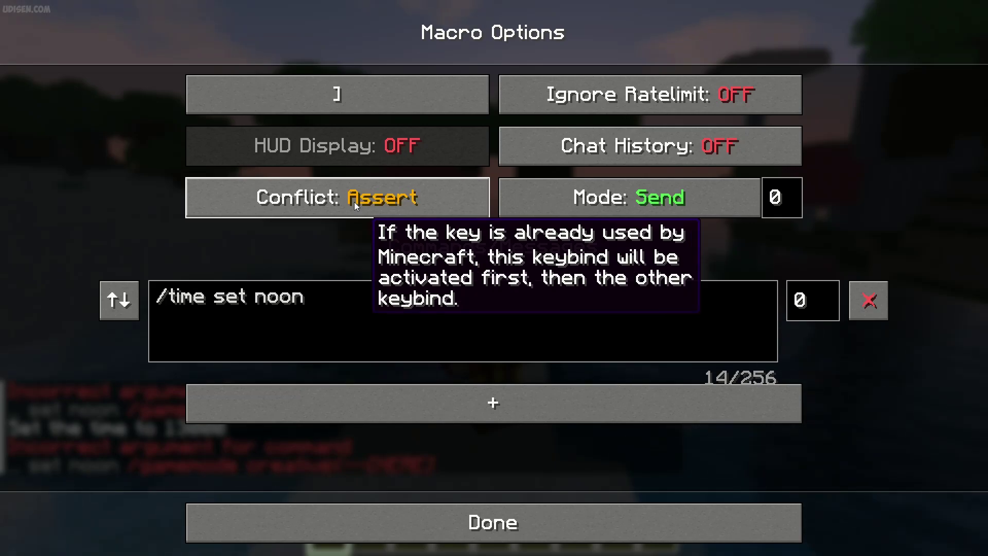
left_click(298, 201)
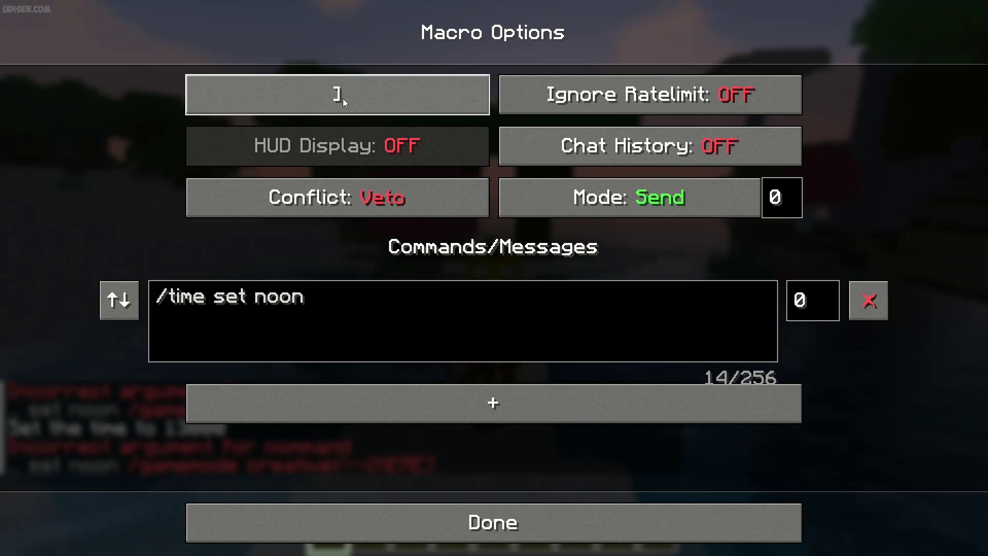
- Set the noon macro's Conflict to Submit, turn Ignore Ratelimit and Chat History ON, and exit
left_click(366, 195)
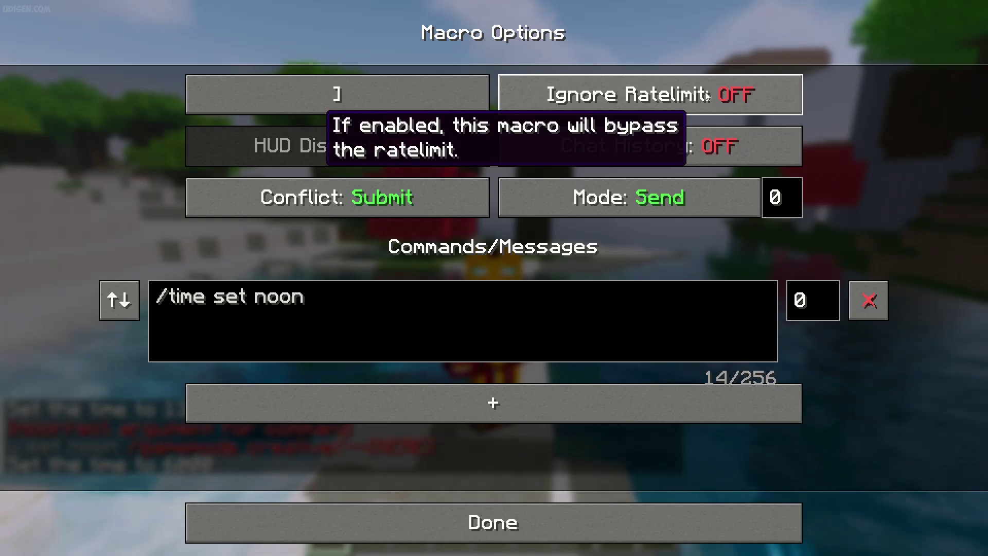
left_click(706, 94)
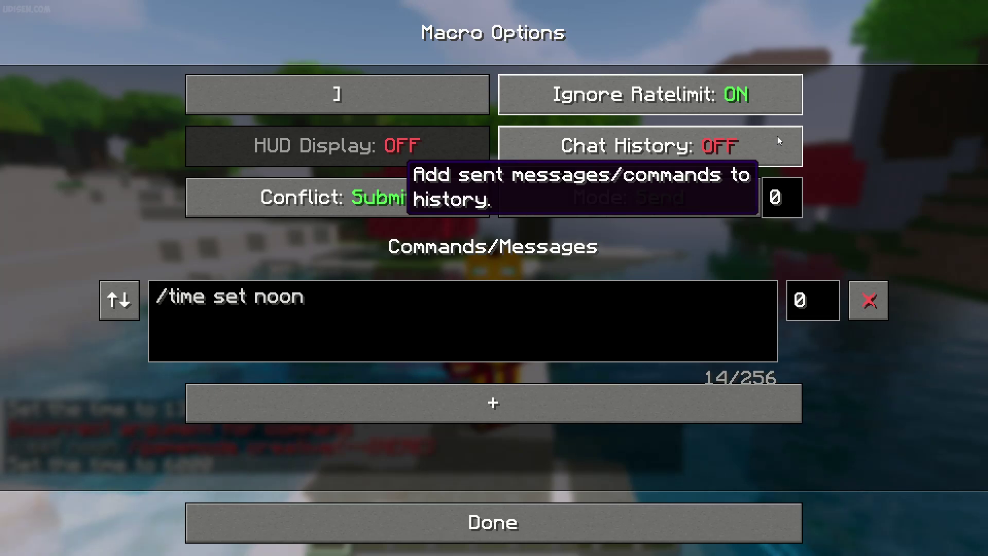
left_click(661, 147)
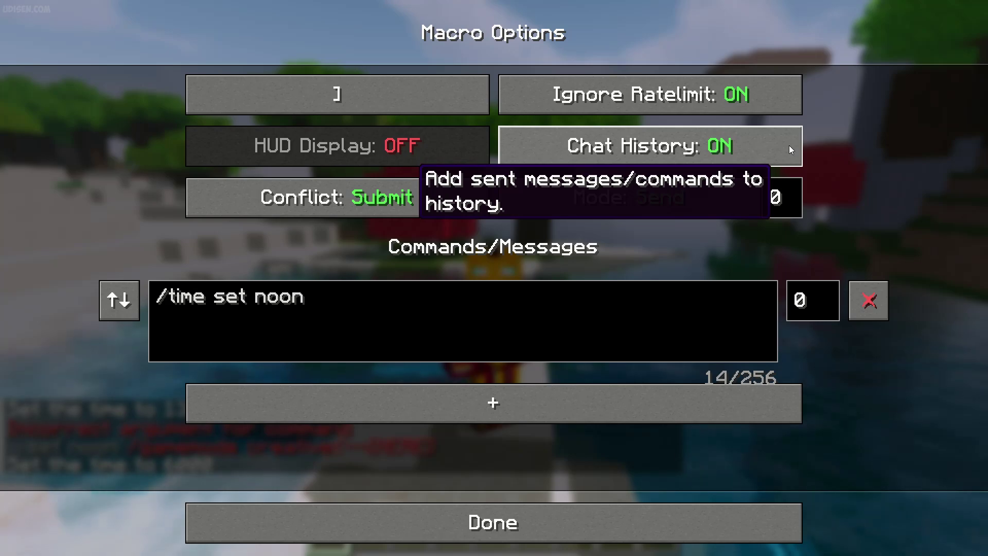
key("Escape")
key("Escape")
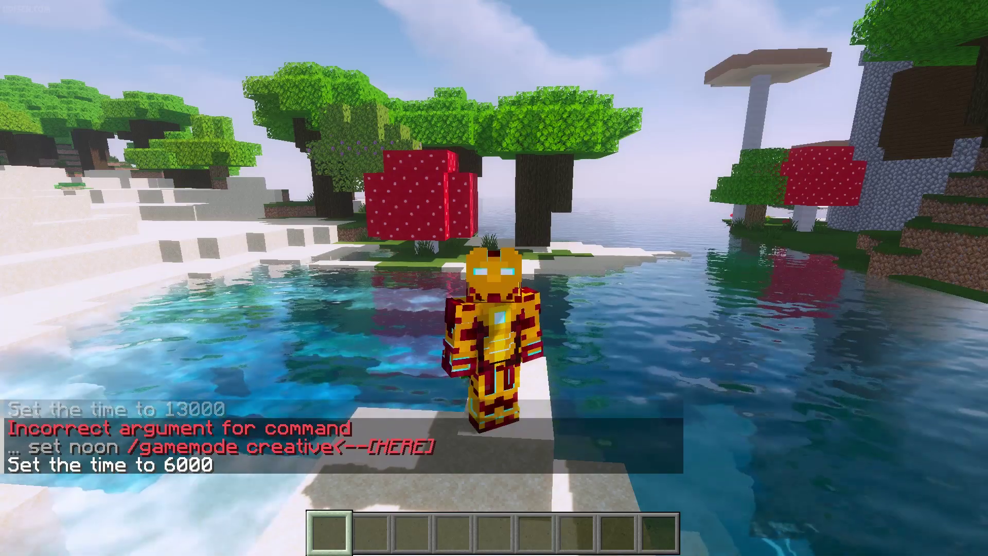
- In chat, browse command history with Up/Down, then send the test message 'fgbfgbng'
key("t")
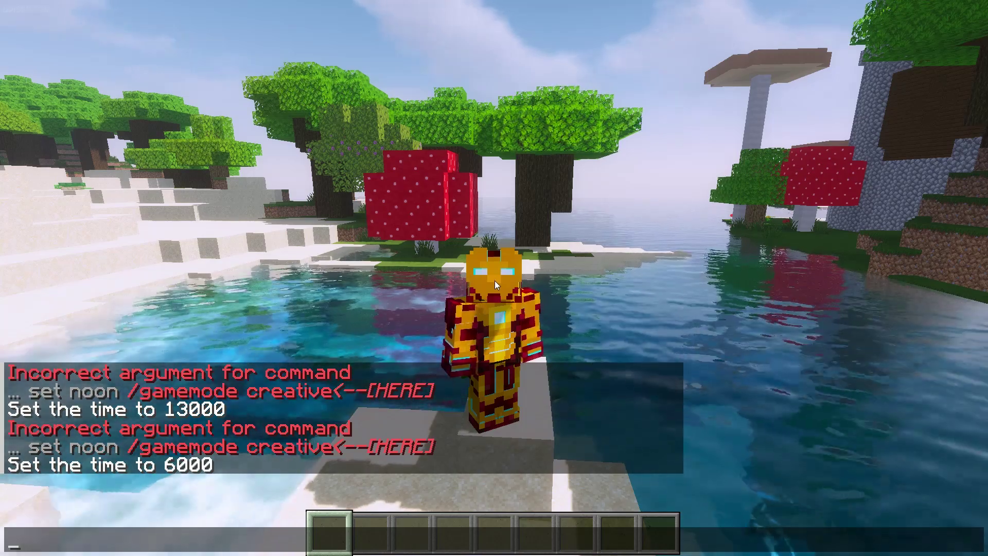
type("/time set 0")
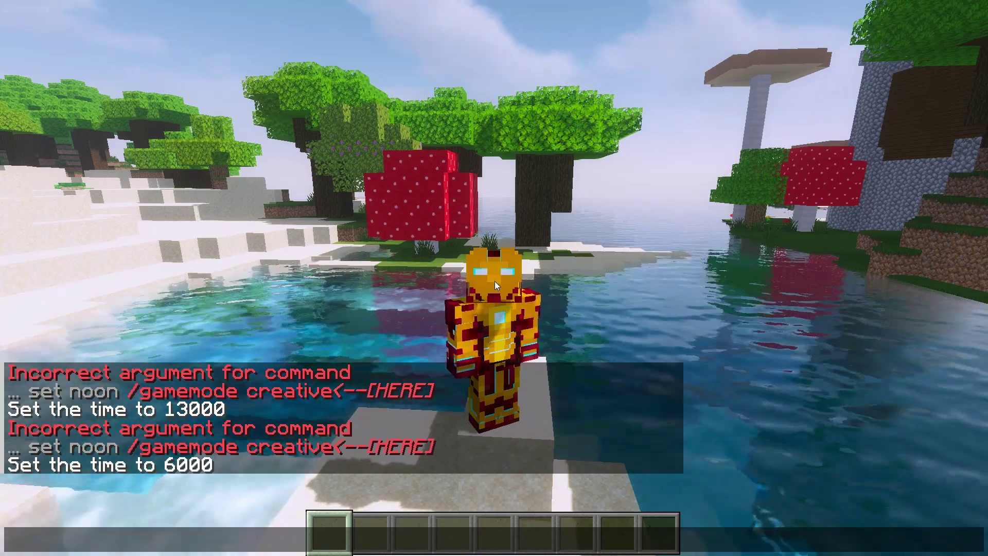
key("Up")
key("Up")
key("Up")
key("Up")
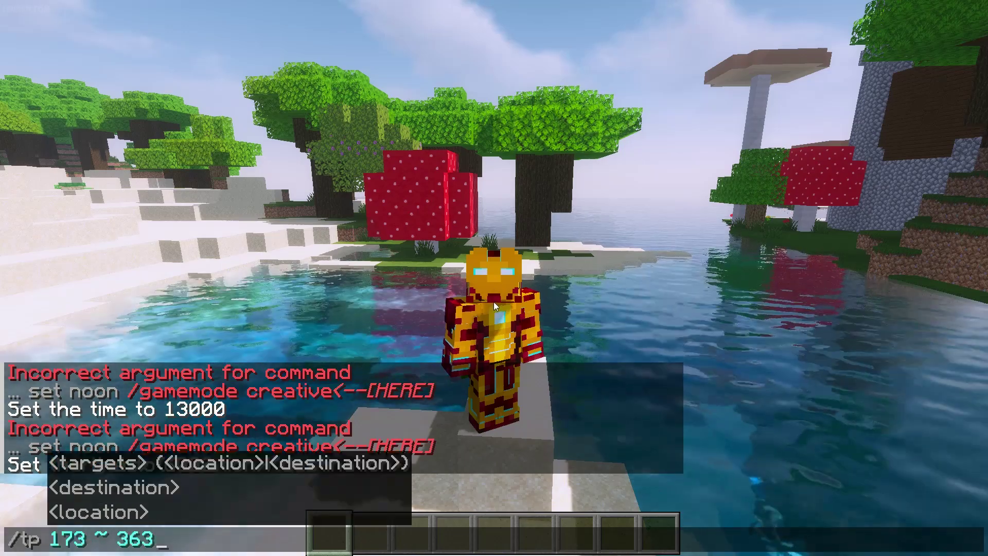
key("Up")
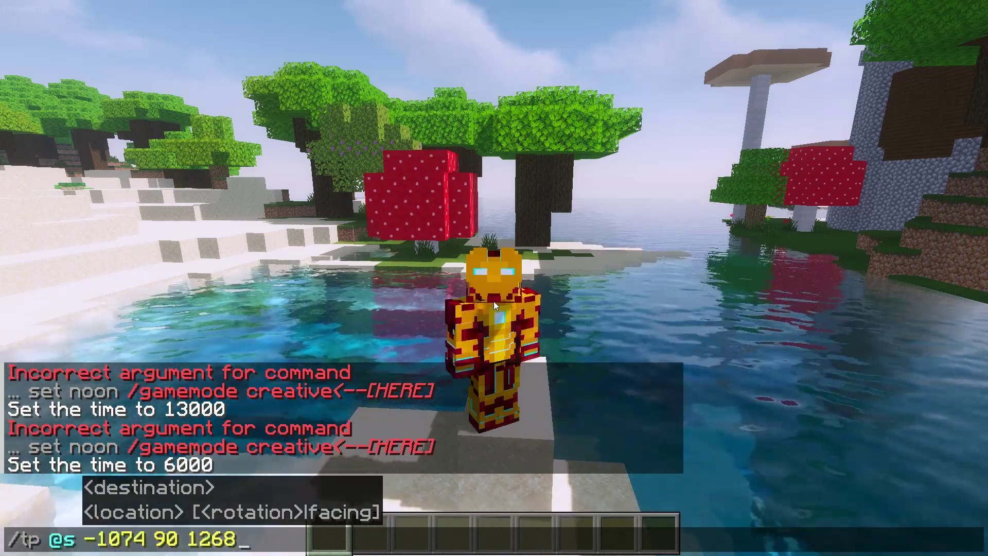
key("Down")
key("Down")
key("BackSpace")
key("BackSpace")
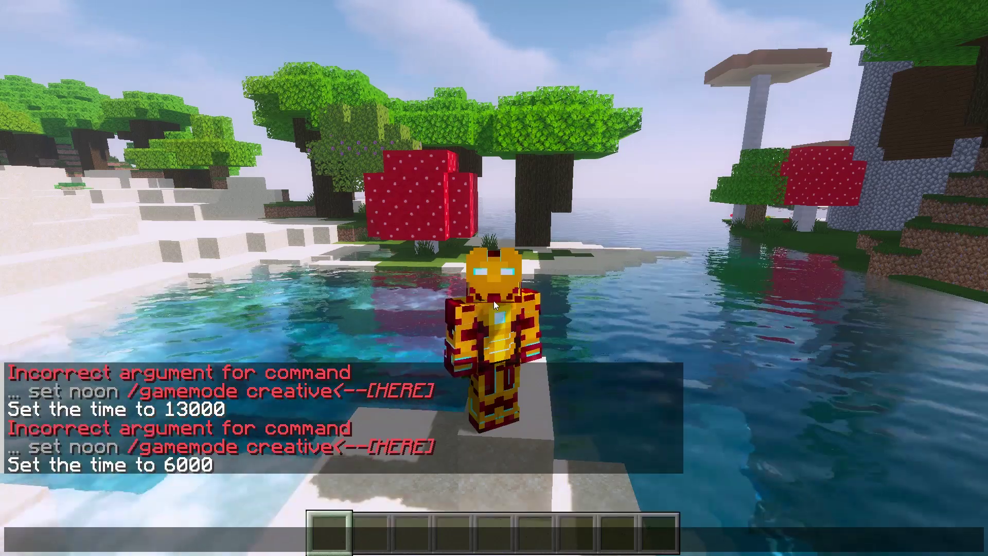
type("fgbfgbng")
key("Return")
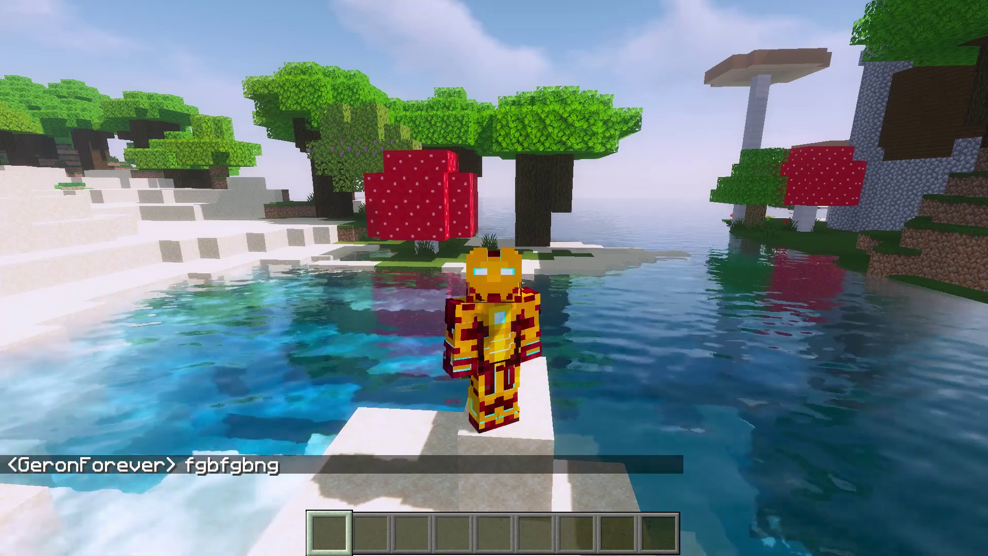
- Recall and submit an earlier command from chat history, then open the CommandKeys profile
key("t")
key("Up")
key("Up")
key("Up")
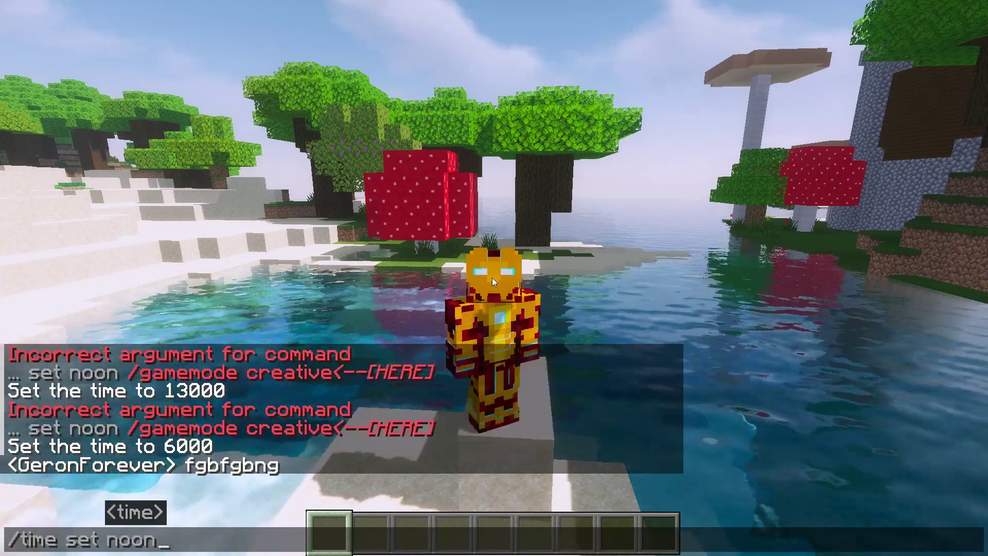
key("BackSpace")
key("BackSpace")
key("BackSpace")
key("BackSpace")
type("0")
key("Up")
key("Up")
key("Up")
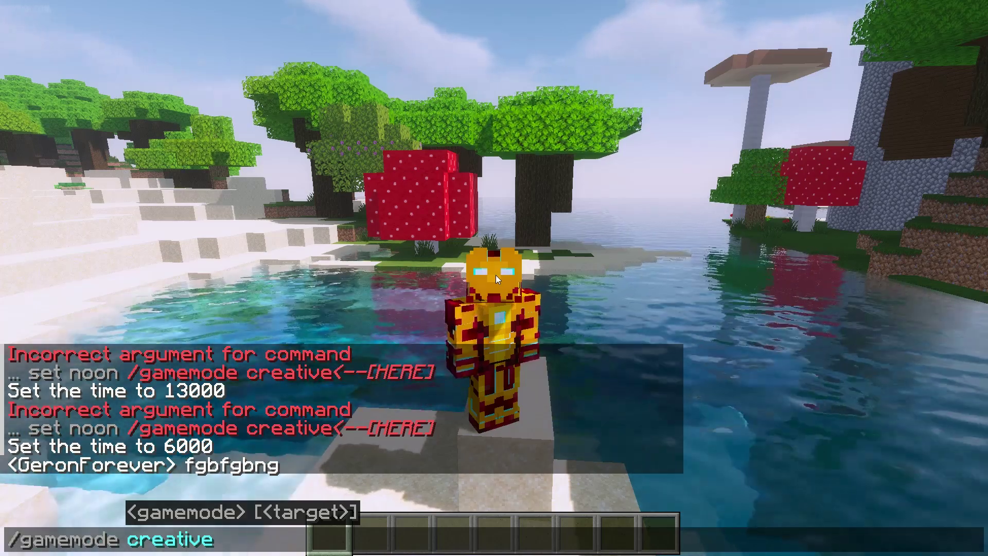
key("Return")
key("k")
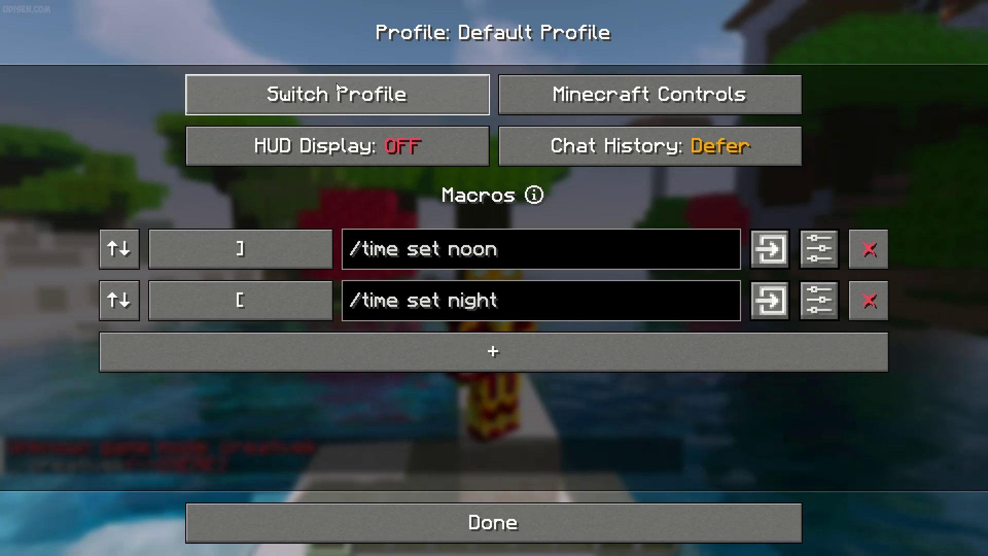
- Create a new [Unnamed] profile under Other Profiles, view it, then switch back to Default Profile
left_click(437, 521)
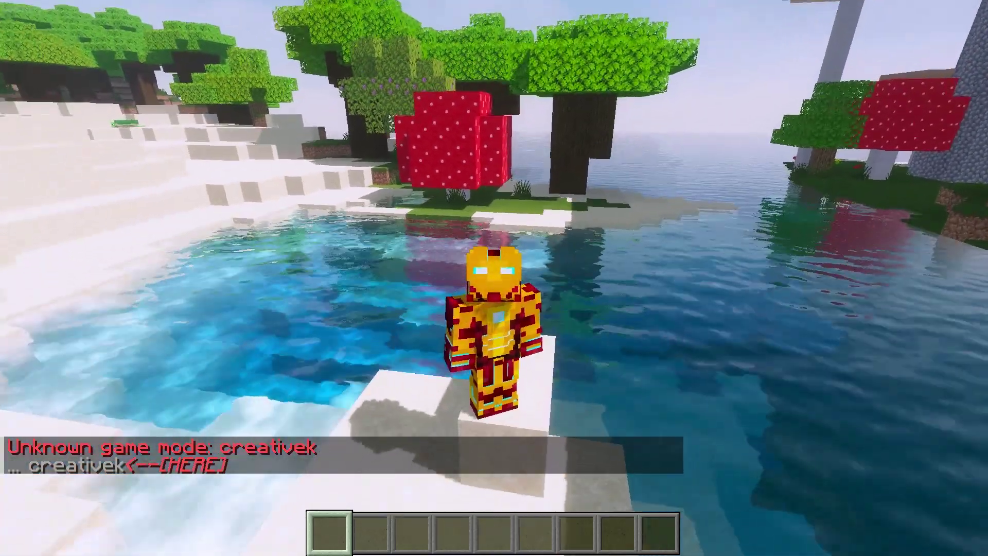
key("k")
left_click(422, 88)
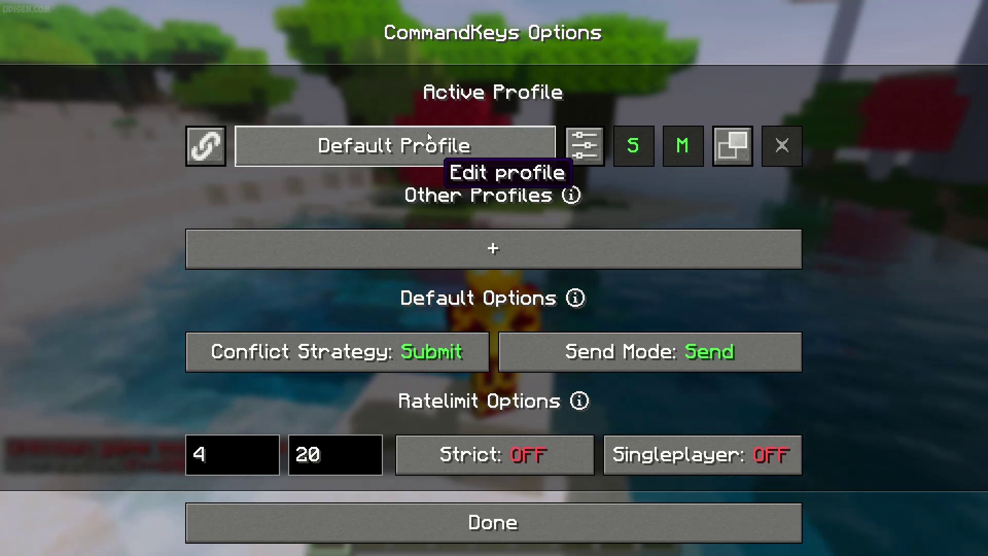
left_click(485, 249)
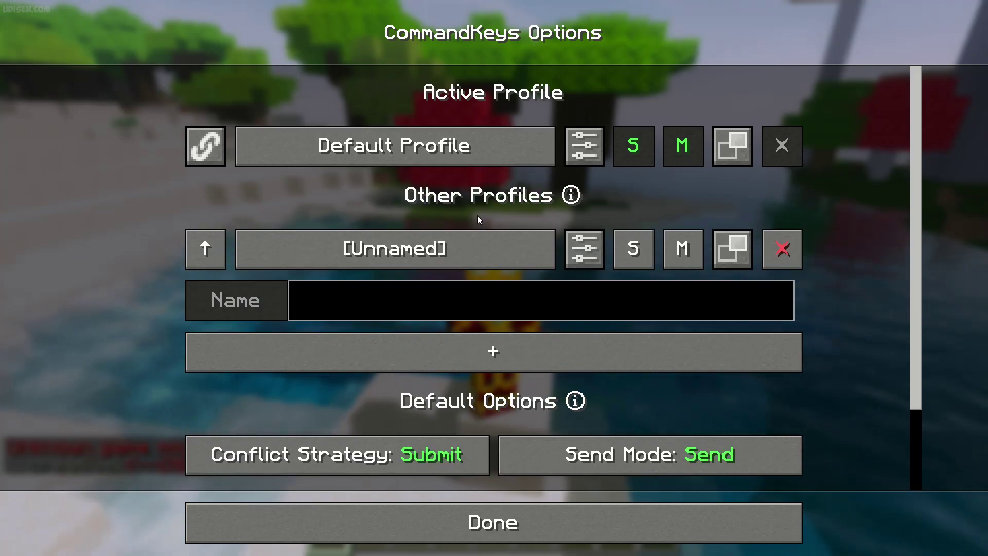
left_click(309, 248)
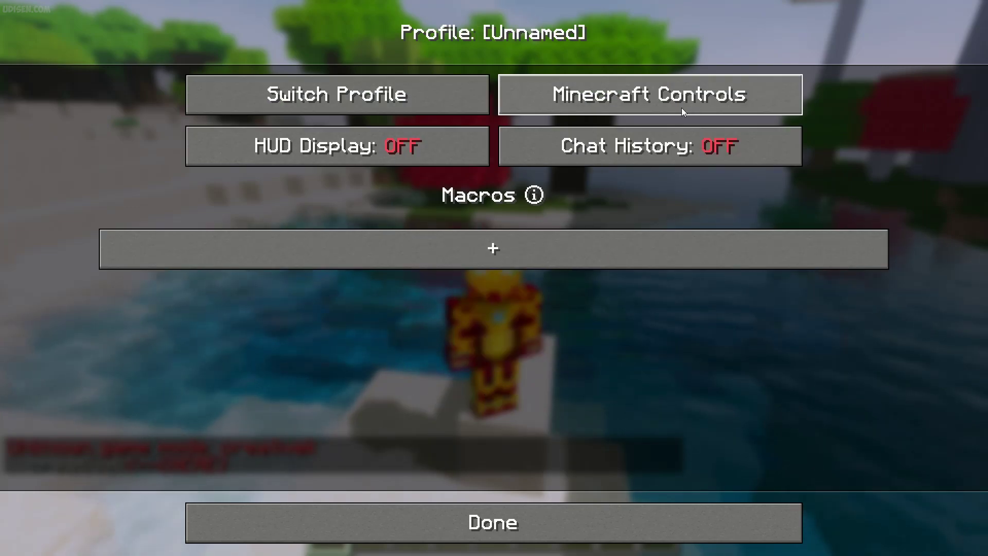
left_click(310, 93)
left_click(427, 154)
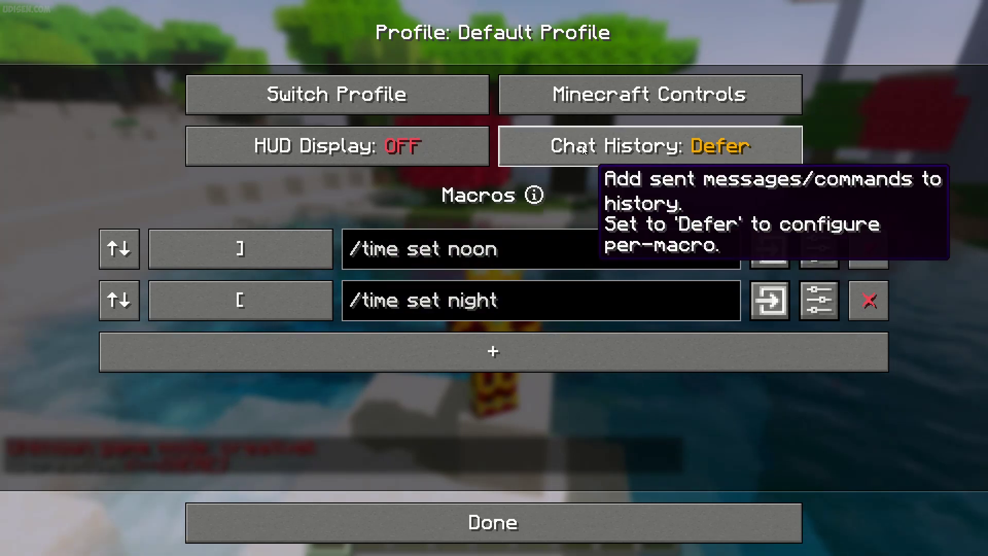
- Set Chat History OFF and HUD Display ON, and move the [ night macro above ] noon
left_click(744, 147)
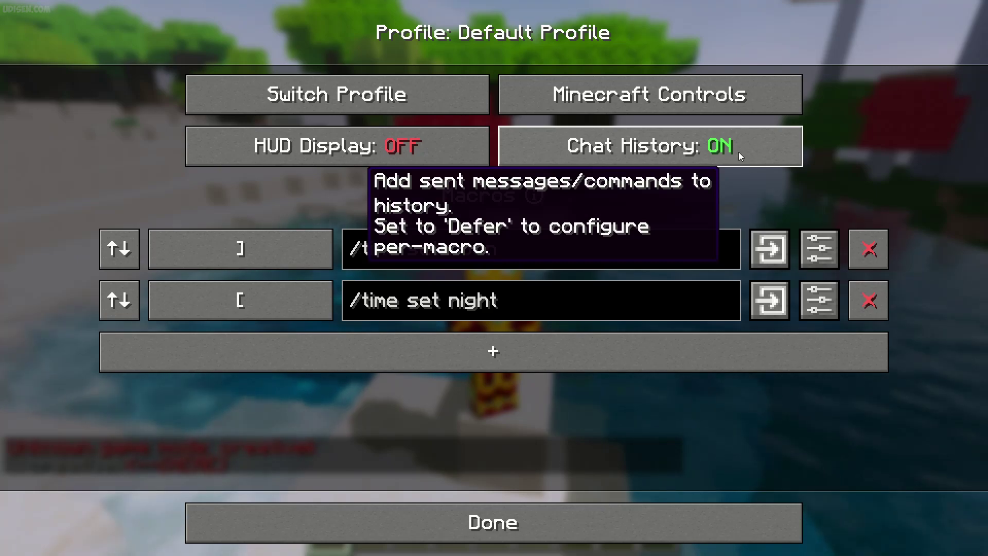
left_click(739, 151)
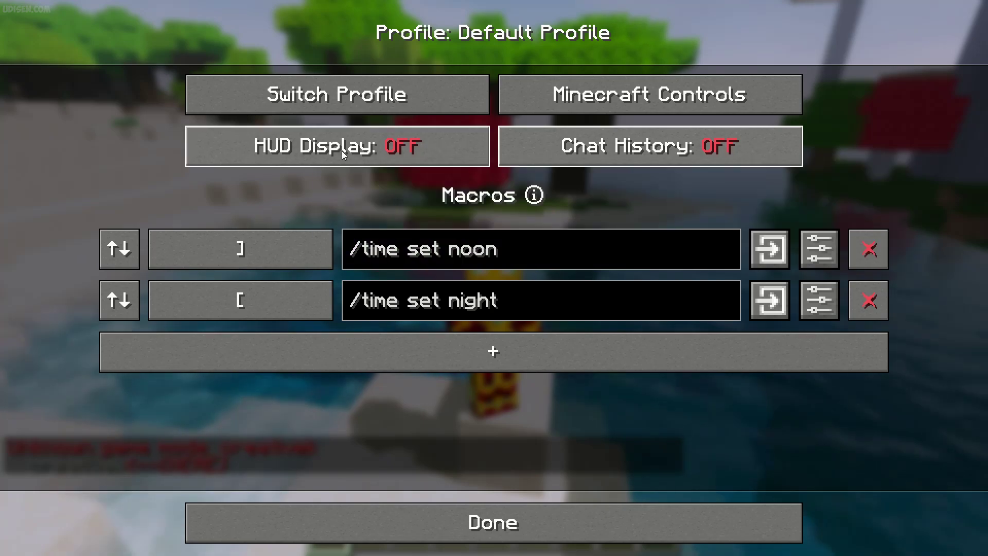
left_click(387, 146)
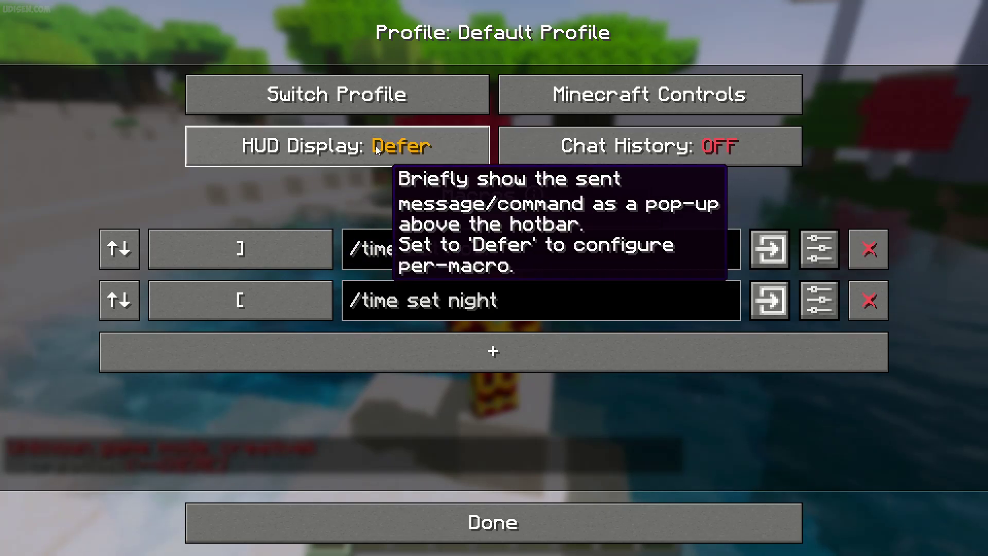
left_click(376, 147)
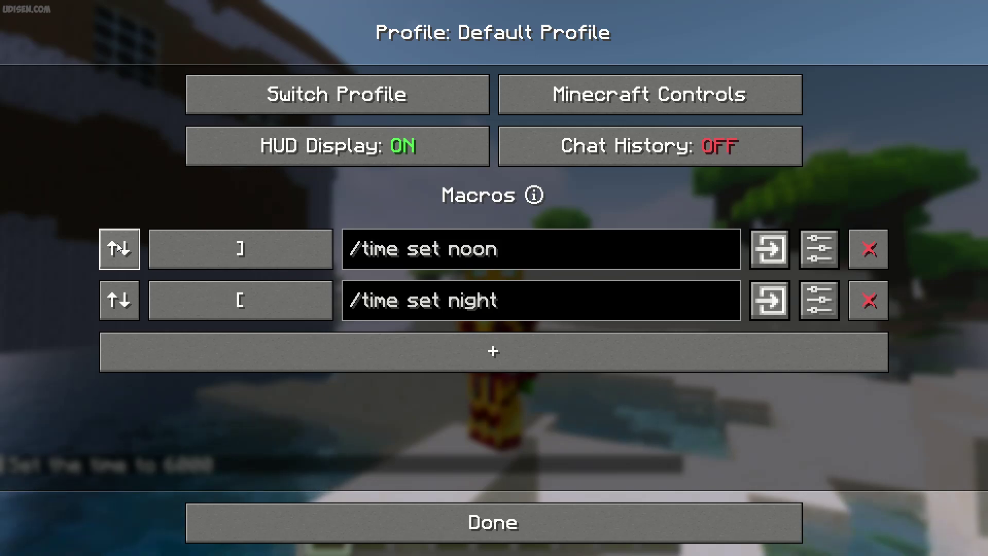
mouse_move(118, 249)
left_mouse_down()
mouse_move(113, 308)
mouse_move(128, 233)
left_mouse_up()
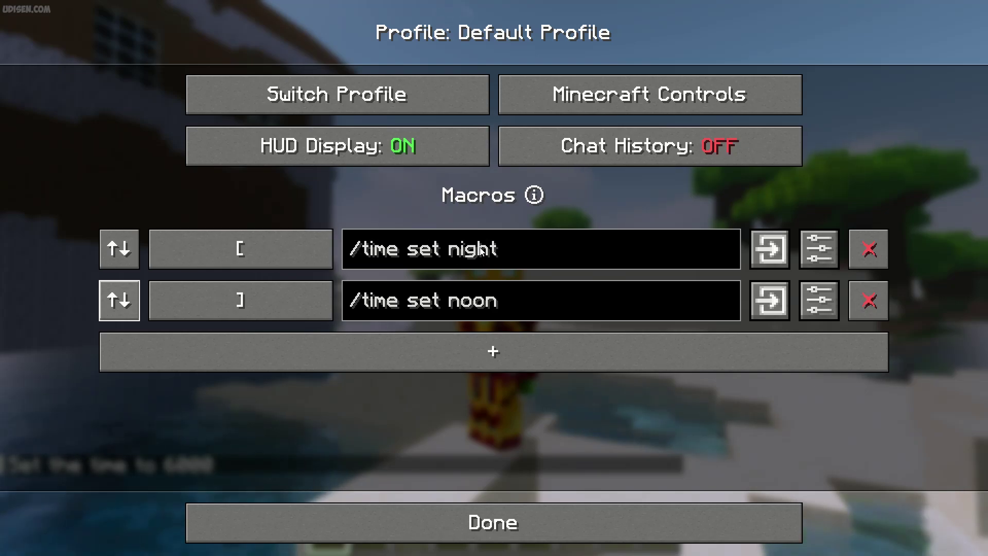
- In the [ night macro's options, keep Mode at Send and set a 200-tick delay
left_click(831, 248)
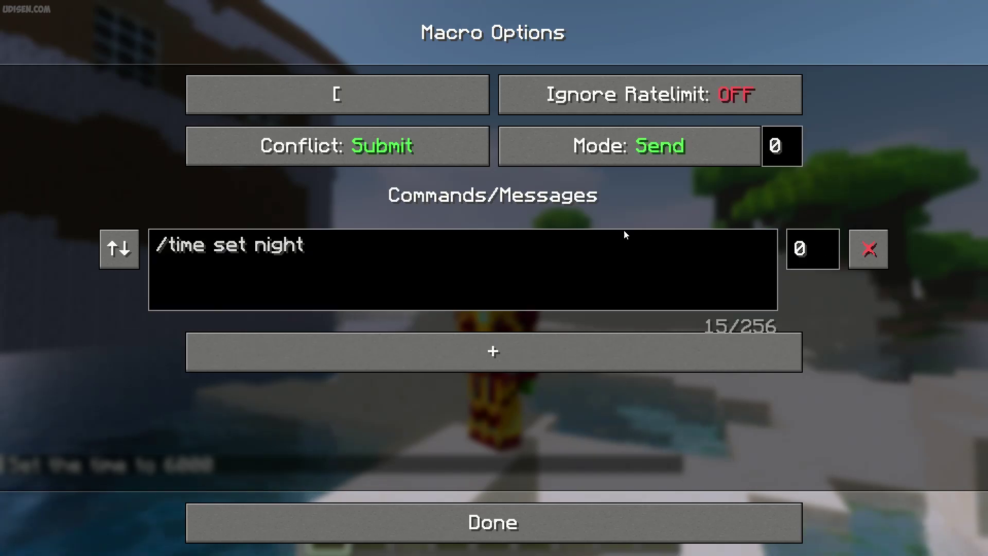
left_click(715, 148)
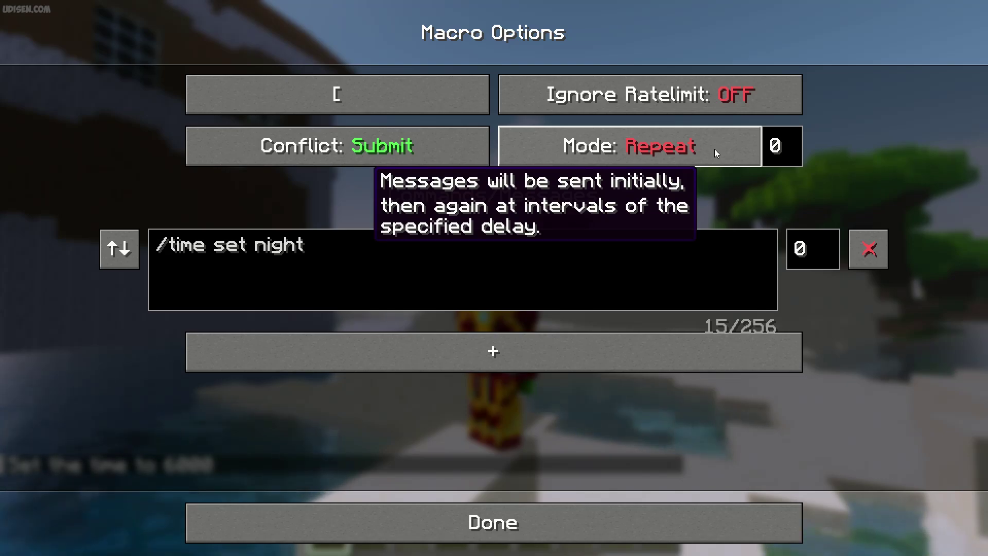
left_click(715, 150)
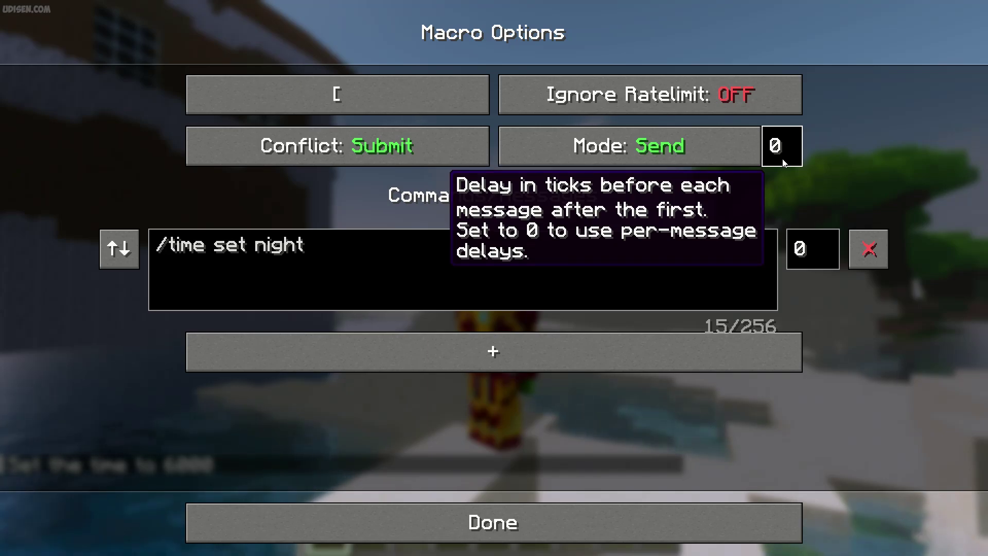
type("20")
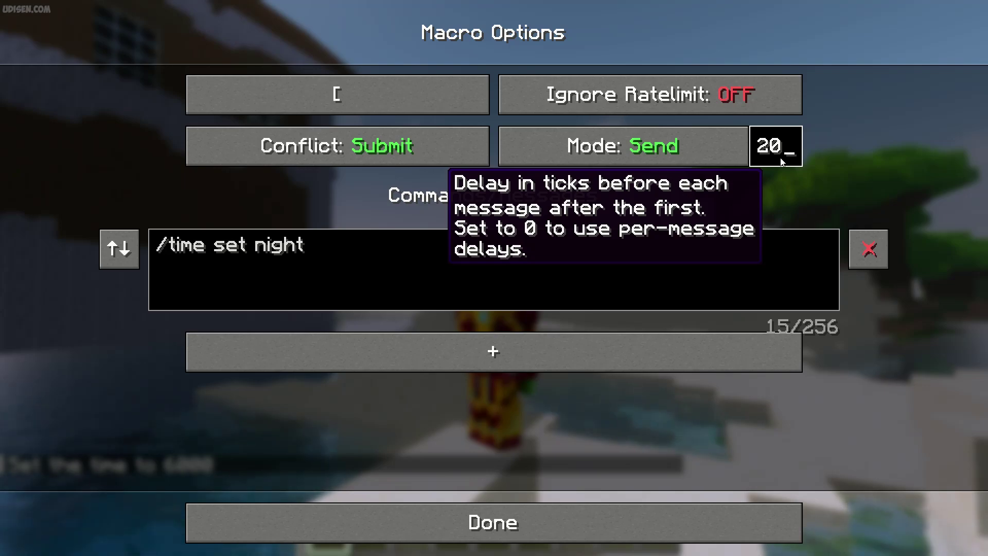
type("0")
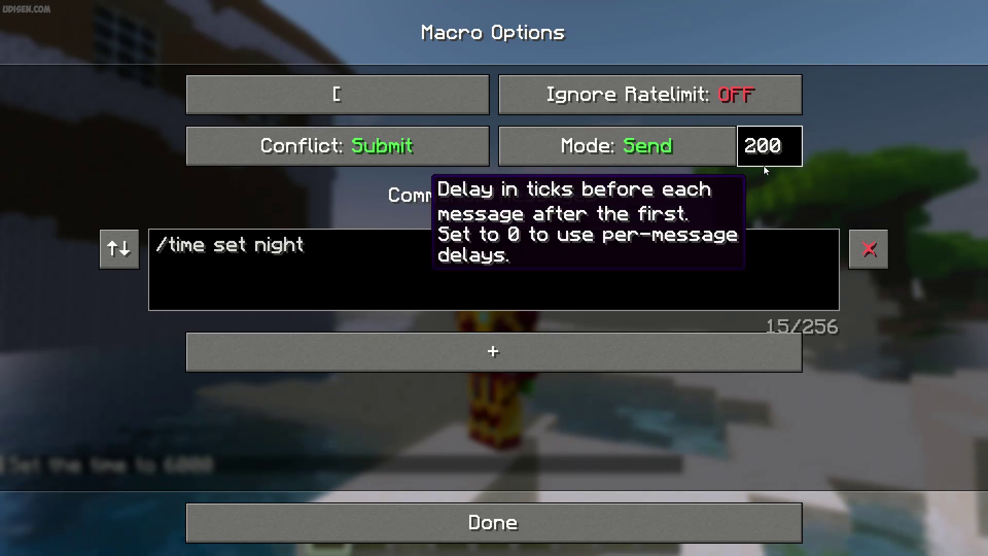
key("BackSpace")
- Back in-game, alternate the [ night and ] noon macros several times, then reopen the Default Profile
left_click(456, 527)
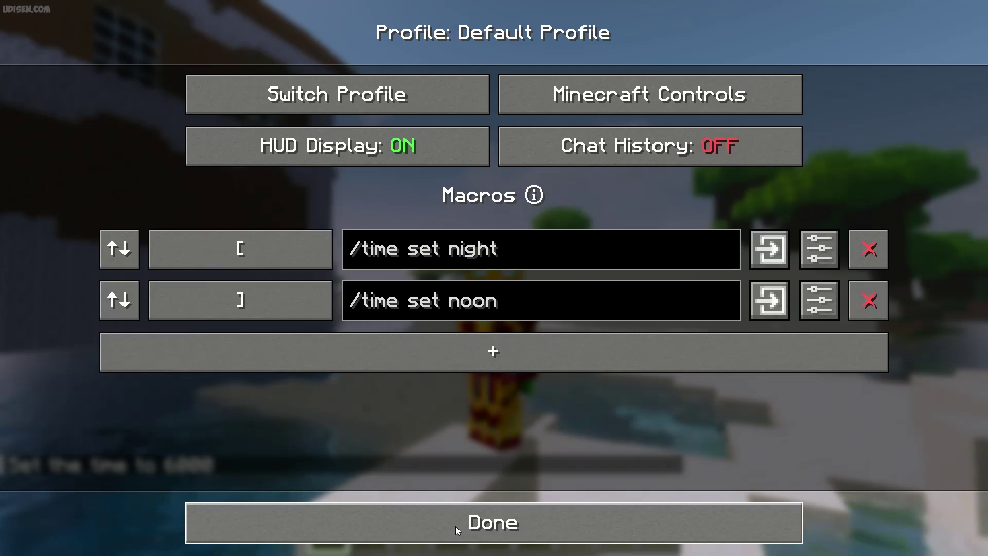
left_click(456, 526)
key("bracketright")
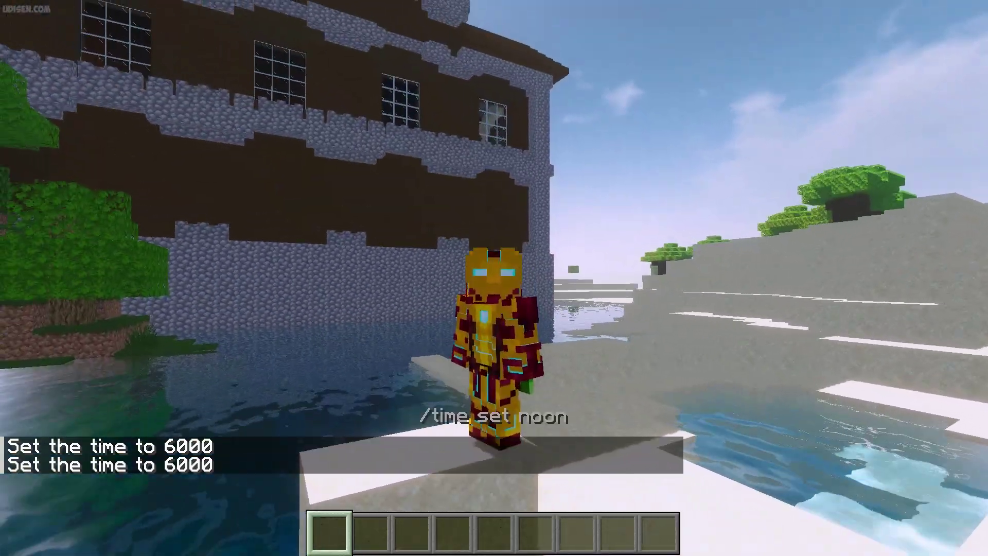
key("bracketleft")
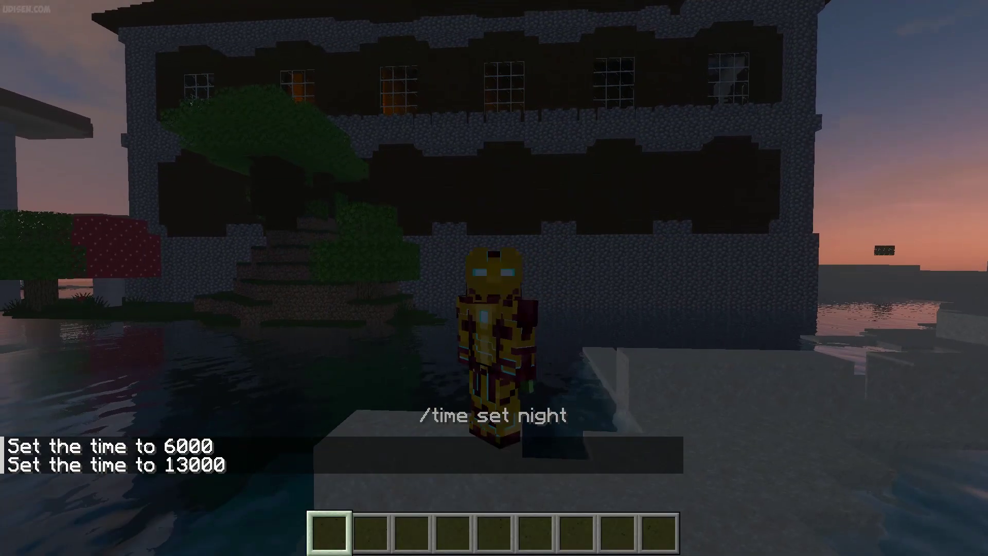
key("bracketleft")
key("bracketleft")
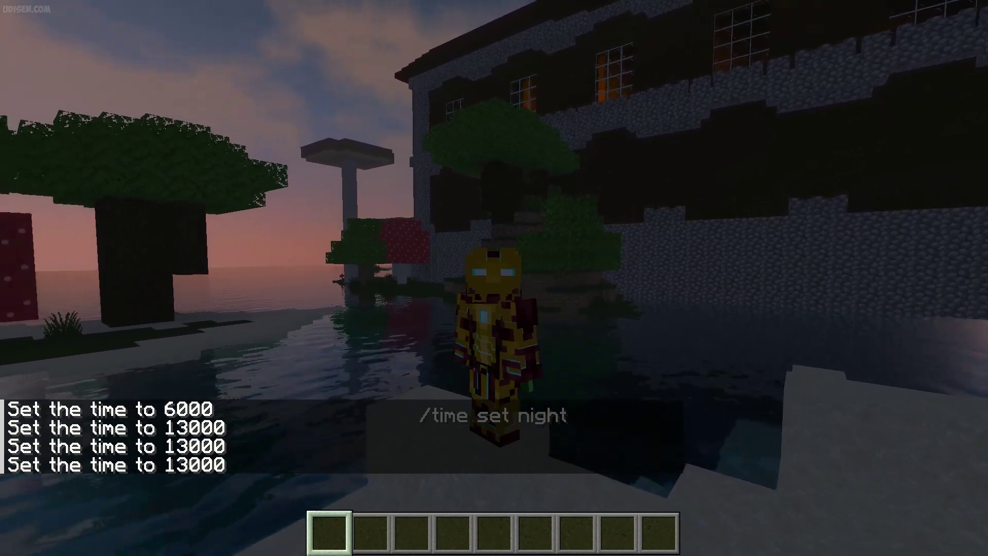
key("bracketleft")
key("bracketright")
key("bracketleft")
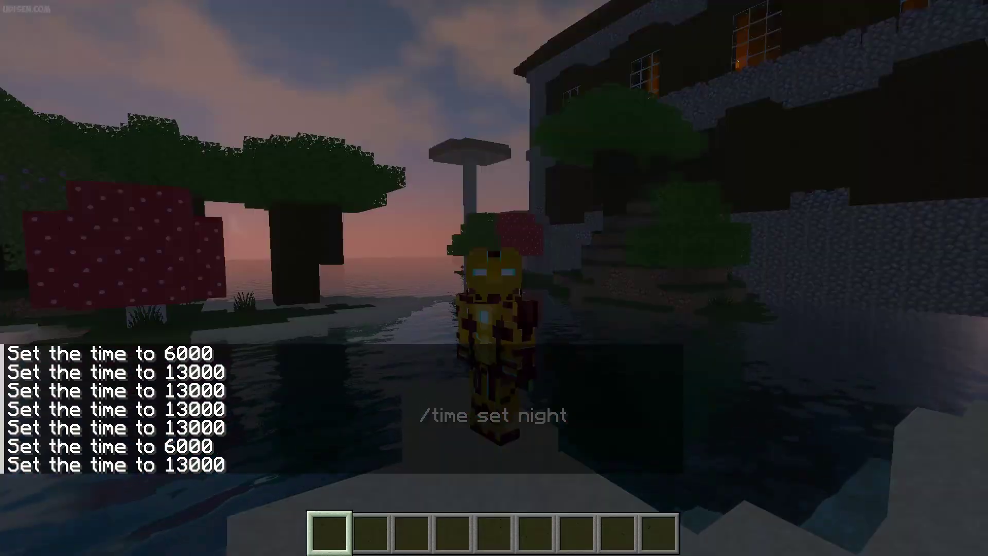
key("bracketright")
key("k")
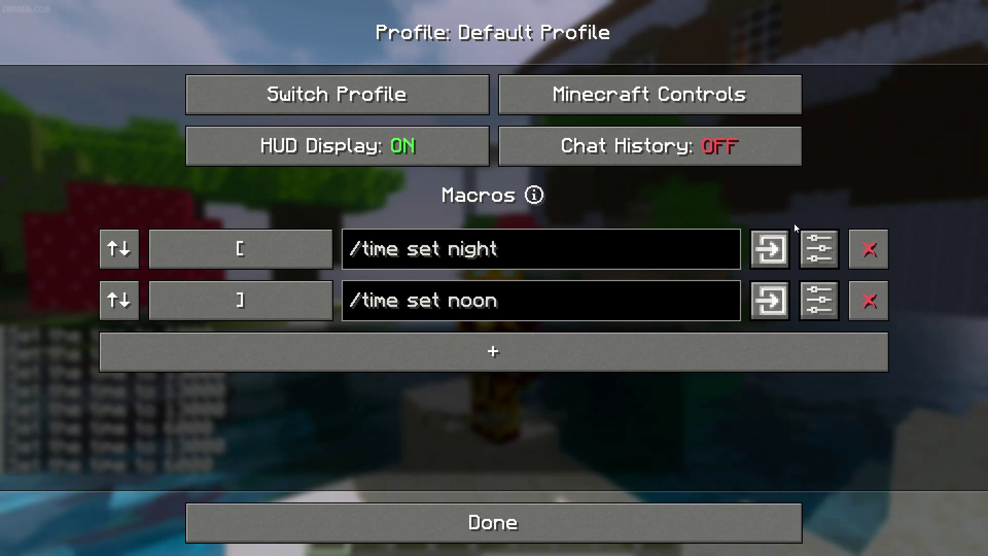
- Set the [ macro's message delay from 20 to 0 and its mode from Send to Type
left_click(823, 236)
left_click(782, 146)
key("BackSpace")
key("BackSpace")
type("0")
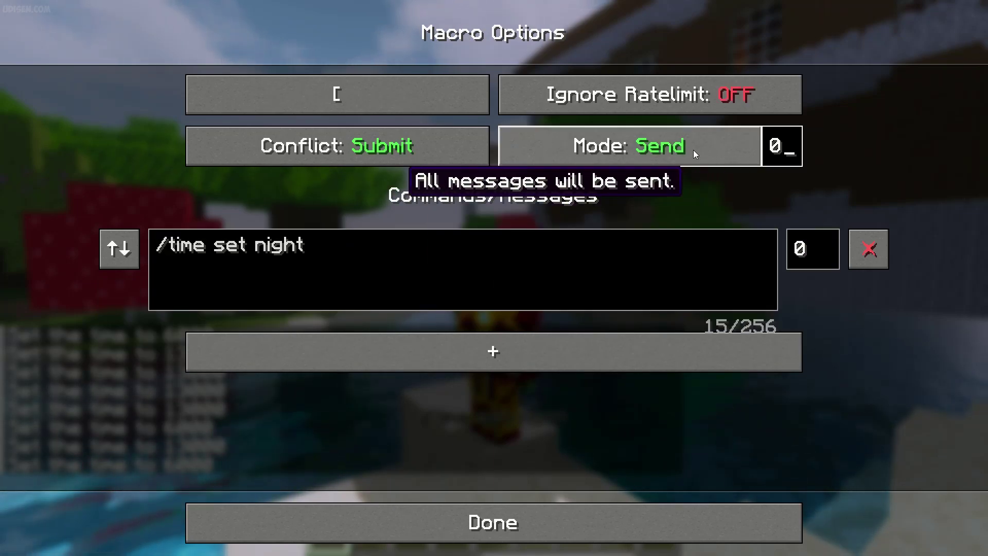
left_click(666, 147)
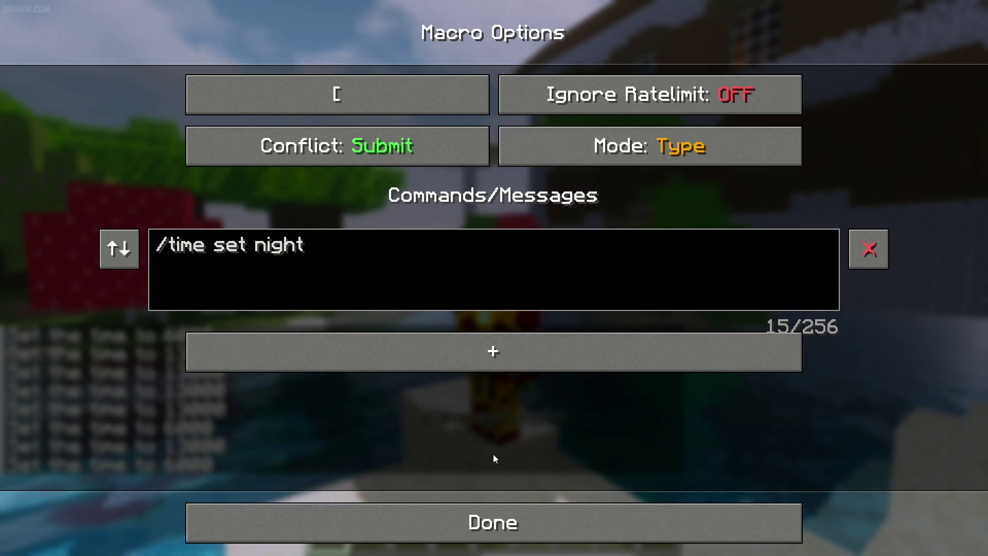
left_click(477, 523)
left_click(477, 525)
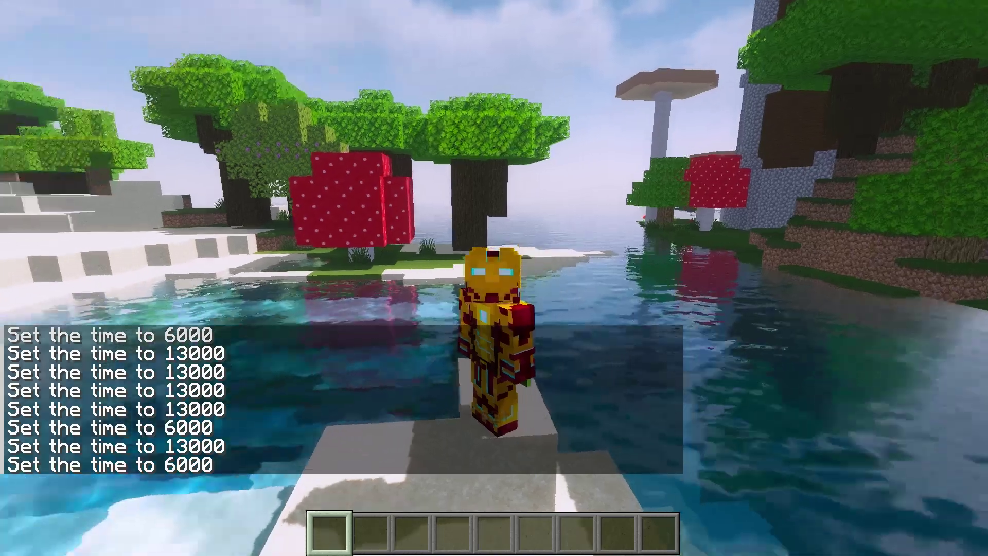
- Test in chat: run /time set noon, then fill /time set midnight and close without sending
type("/time set noon")
key("Return")
type("/time set night")
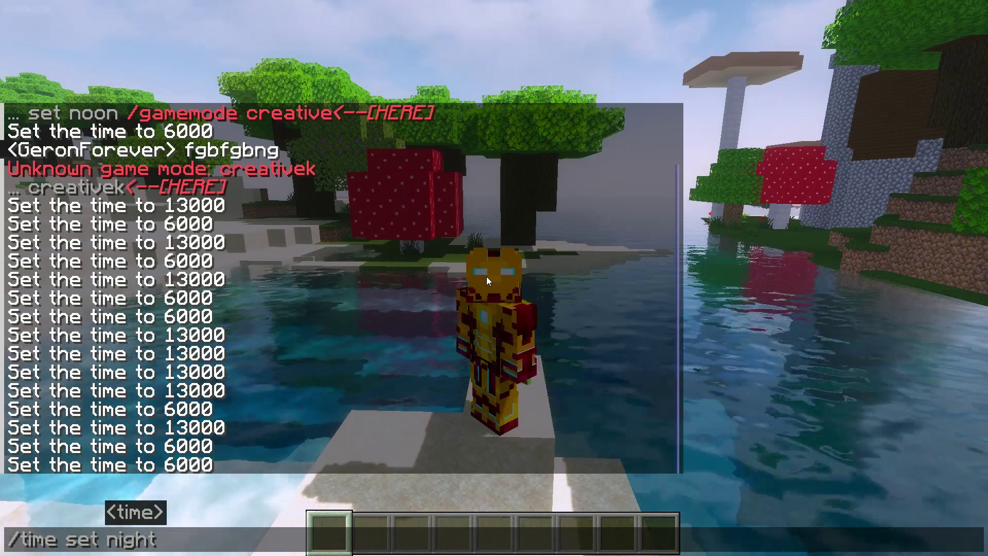
key("BackSpace")
key("BackSpace")
key("BackSpace")
key("BackSpace")
key("BackSpace")
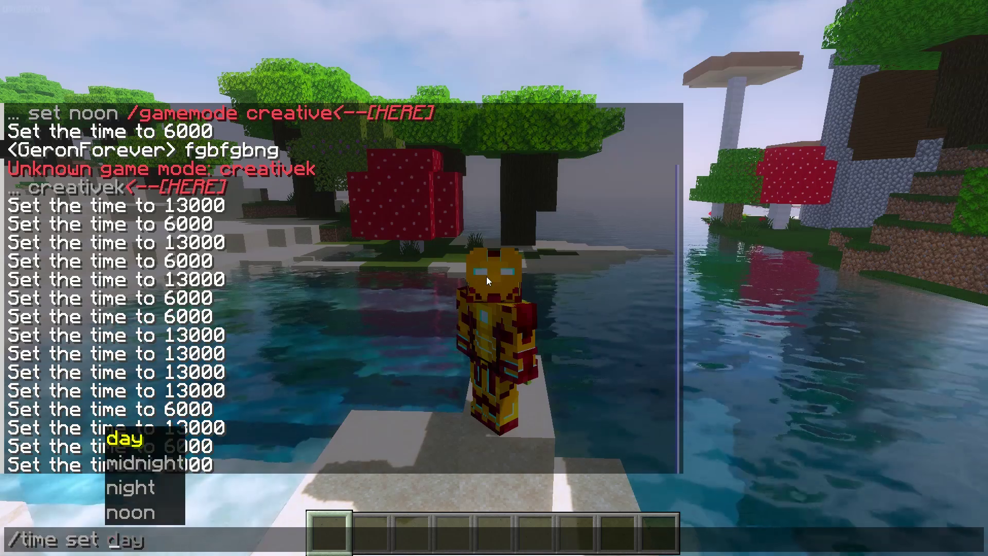
left_click(125, 464)
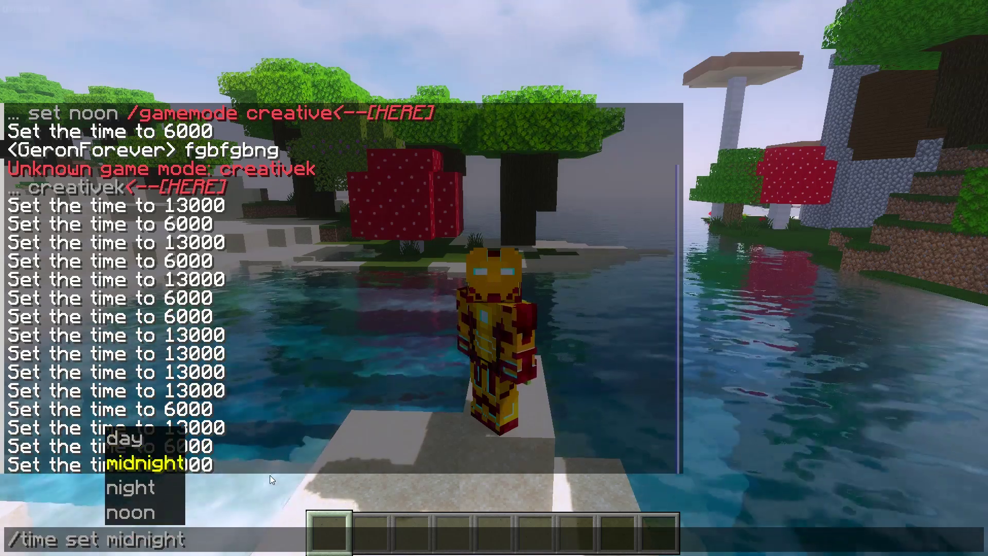
key("Escape")
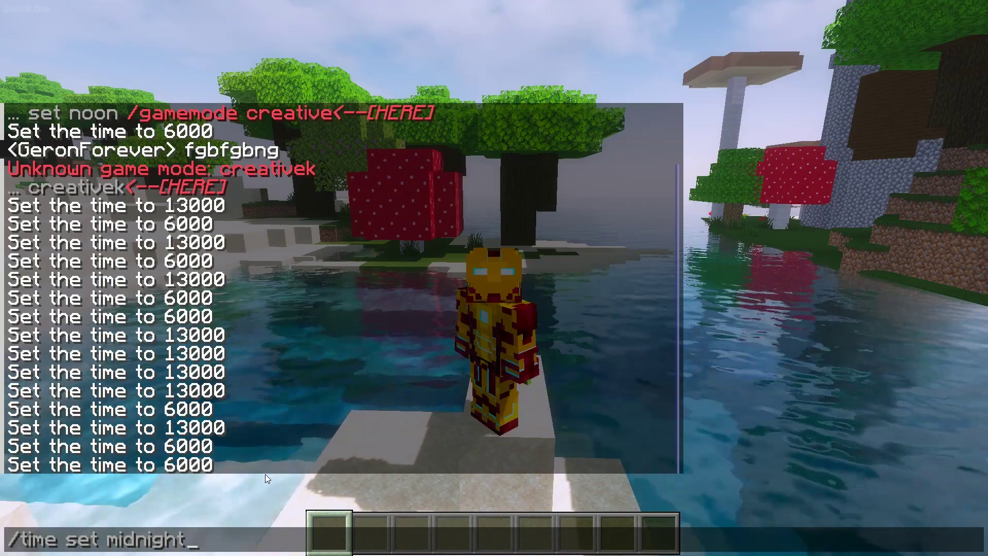
key("Escape")
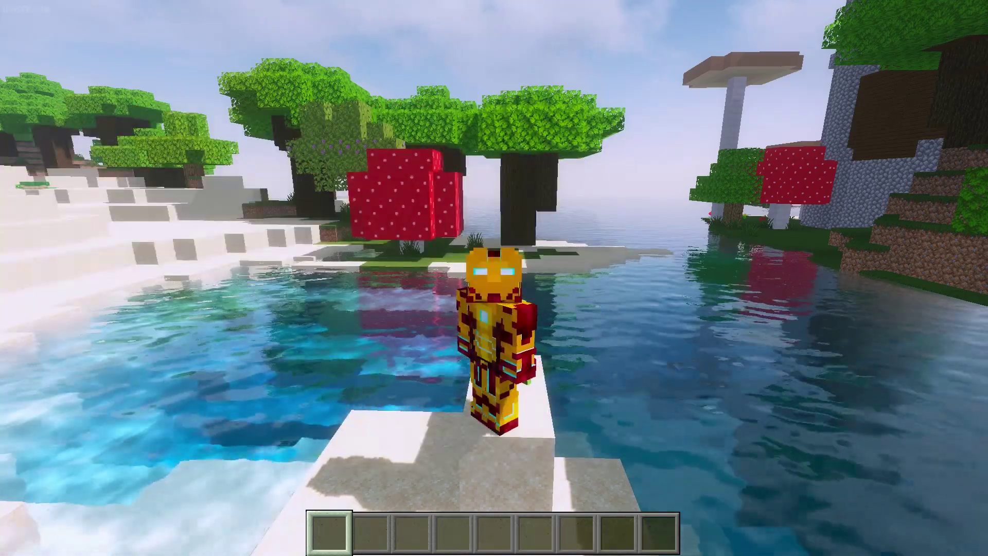
- Switch the [ macro to Cycle mode, replacing /gamemode creative with /give @p minecraft:diamond
key("k")
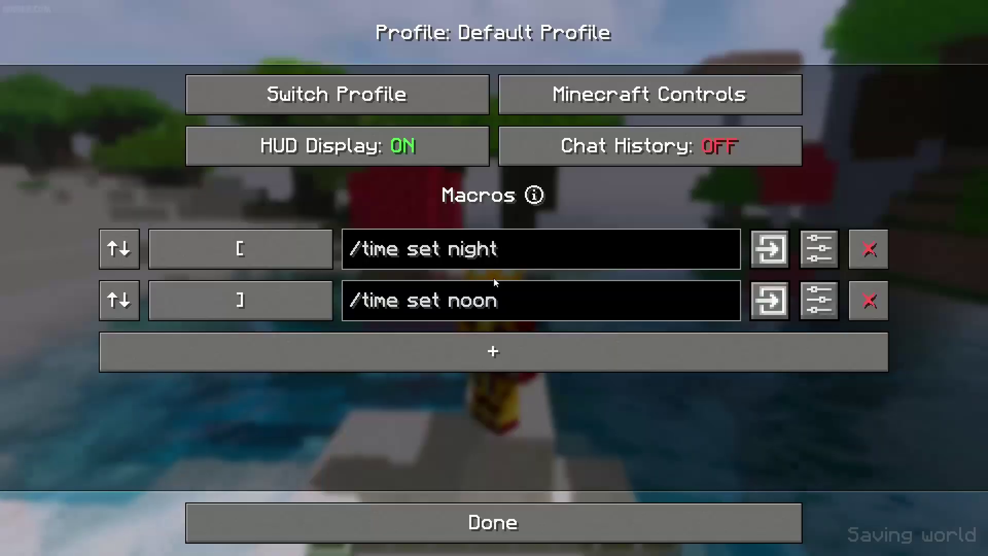
left_click(820, 252)
left_click(684, 162)
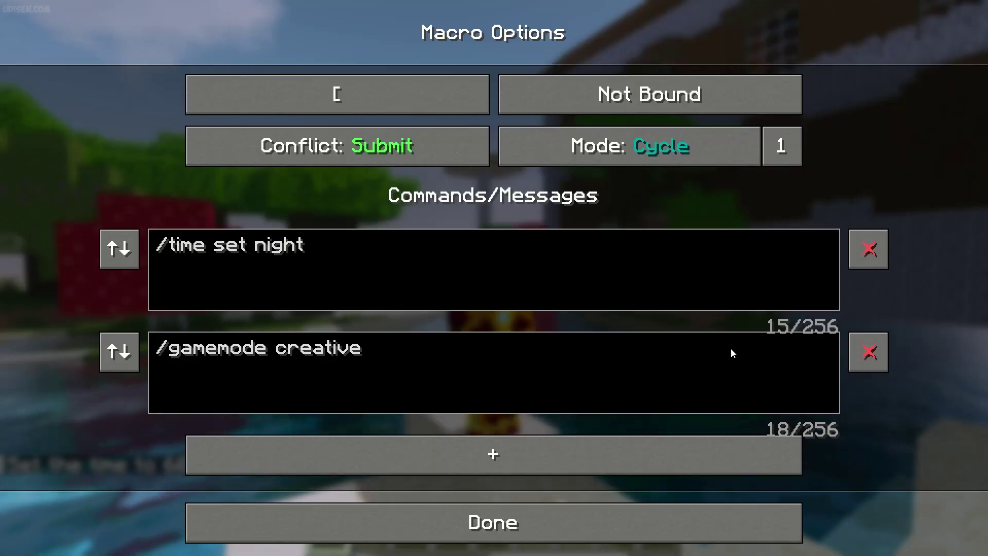
left_click(870, 353)
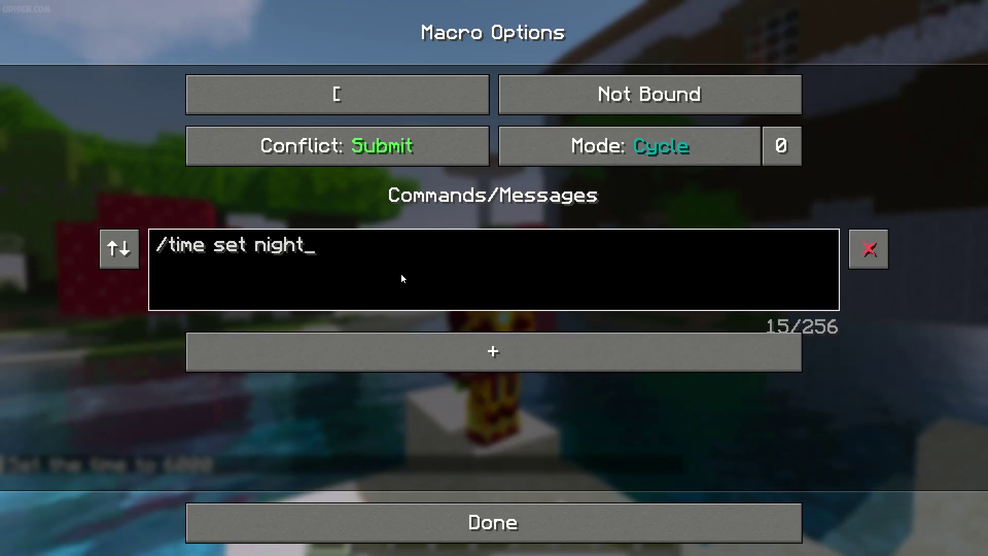
left_click(410, 353)
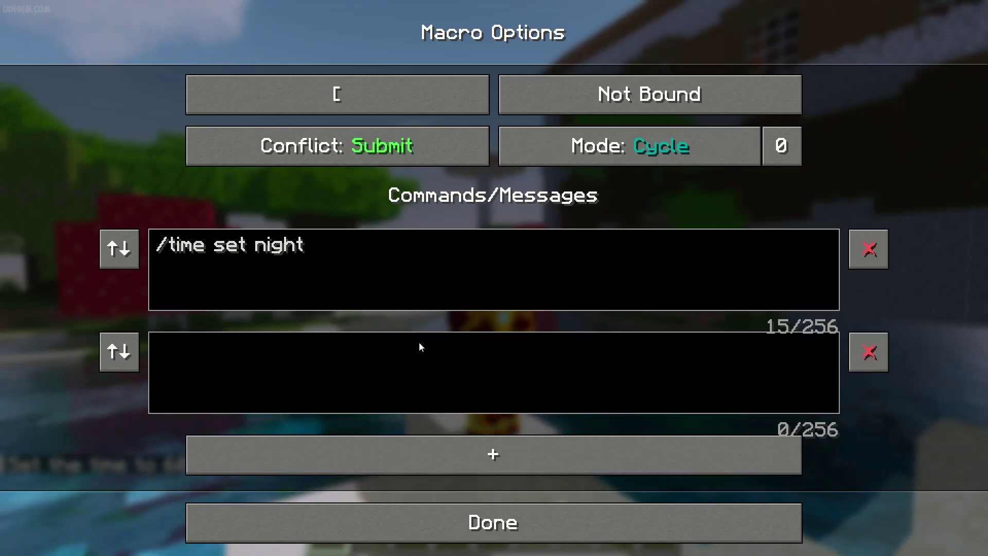
type("/")
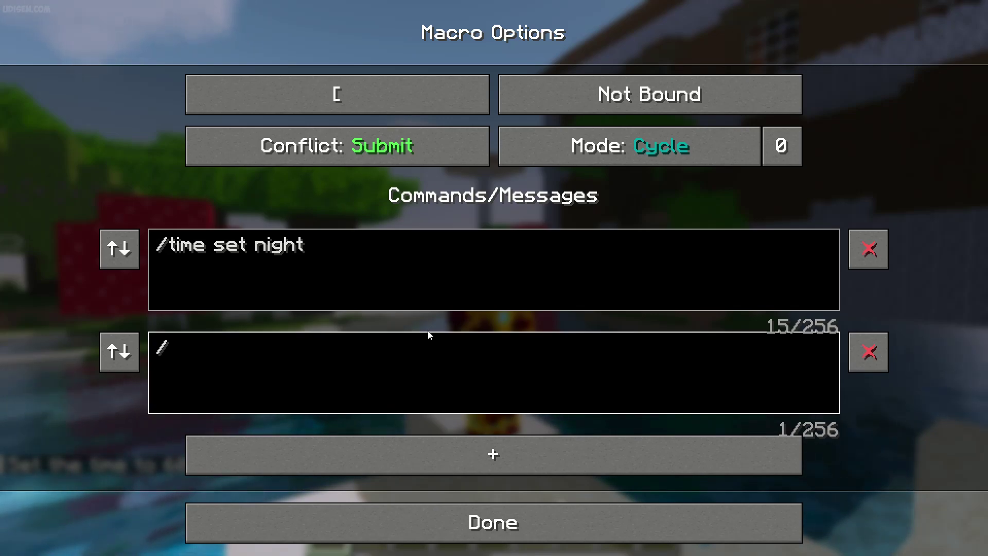
type("give @")
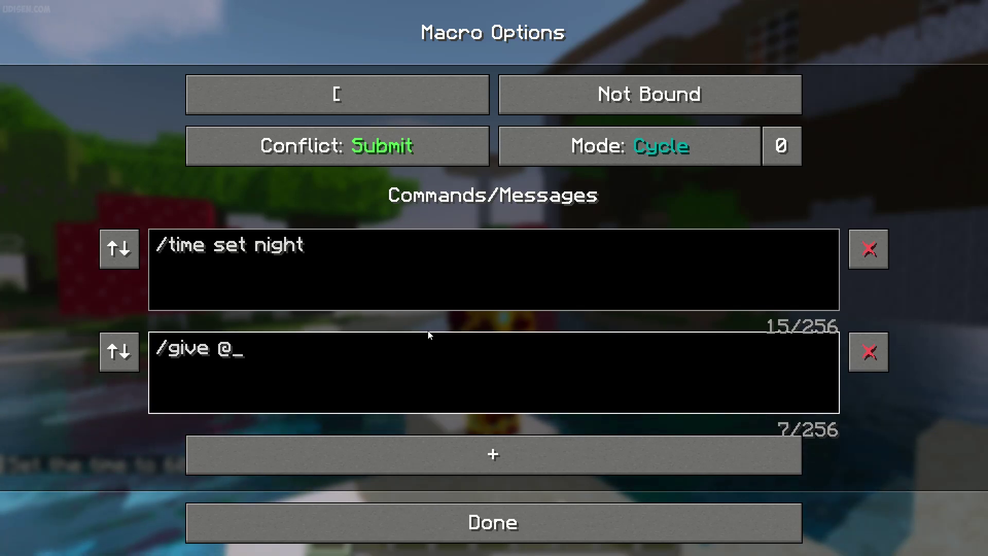
type("p minecraft")
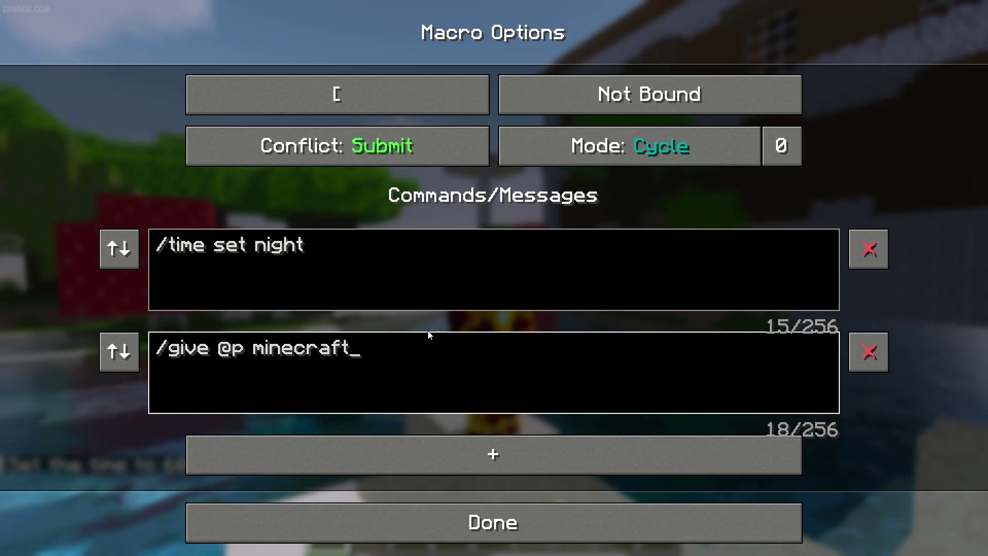
type(":diamond")
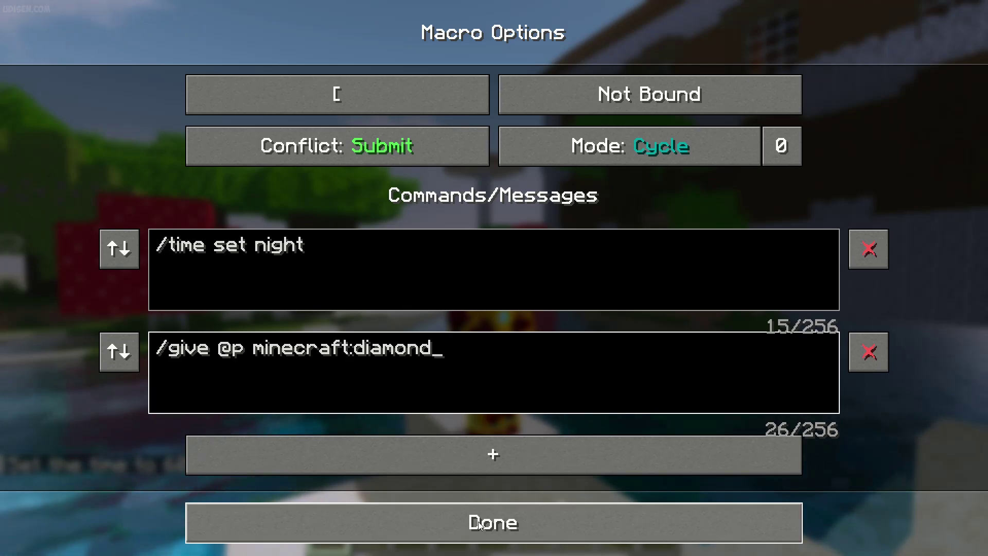
key("Escape")
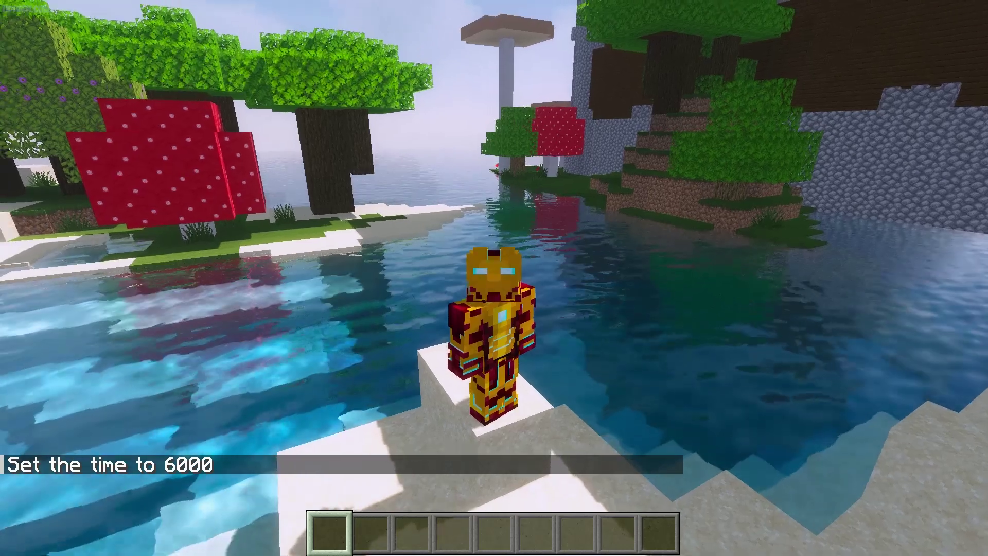
- Fire the macros to check that the cycle gives a diamond and sets night
key("k")
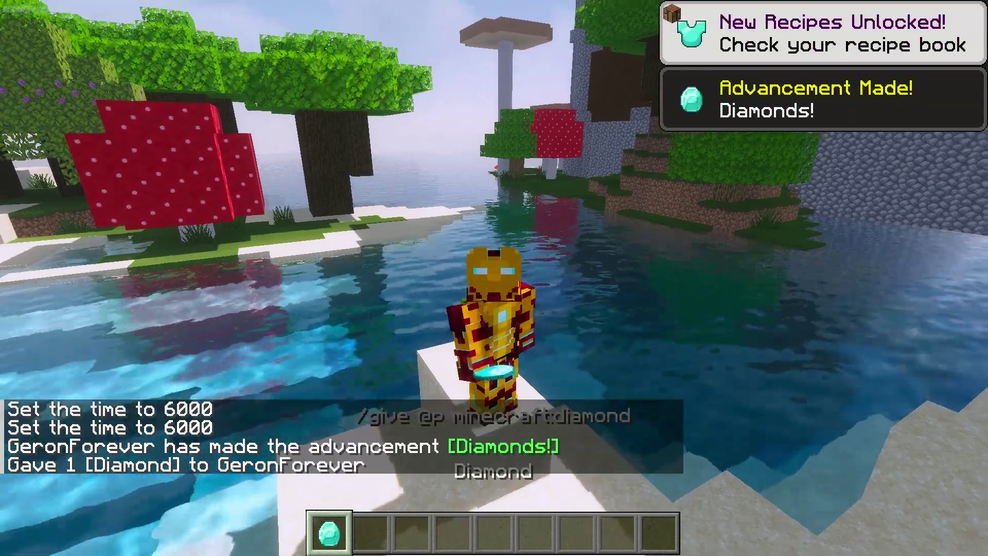